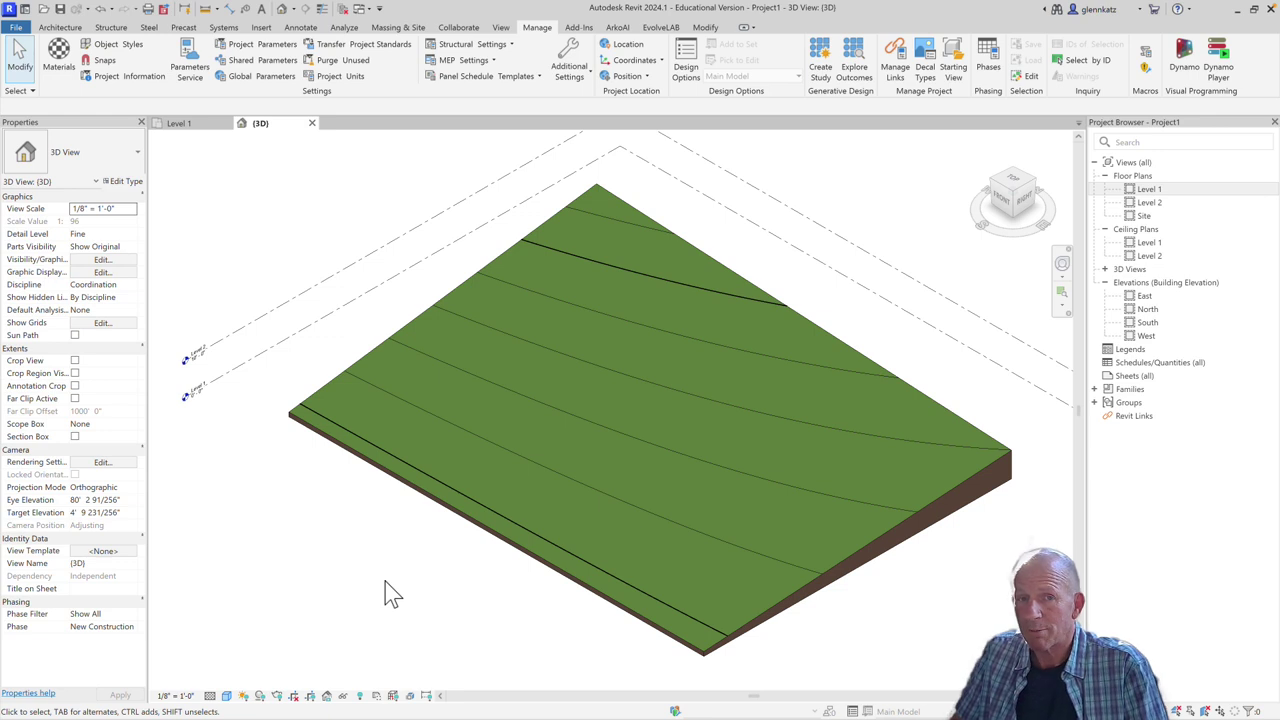
Create an in-place model component in the Toposolid category and name it "Void 1"
click(62, 27)
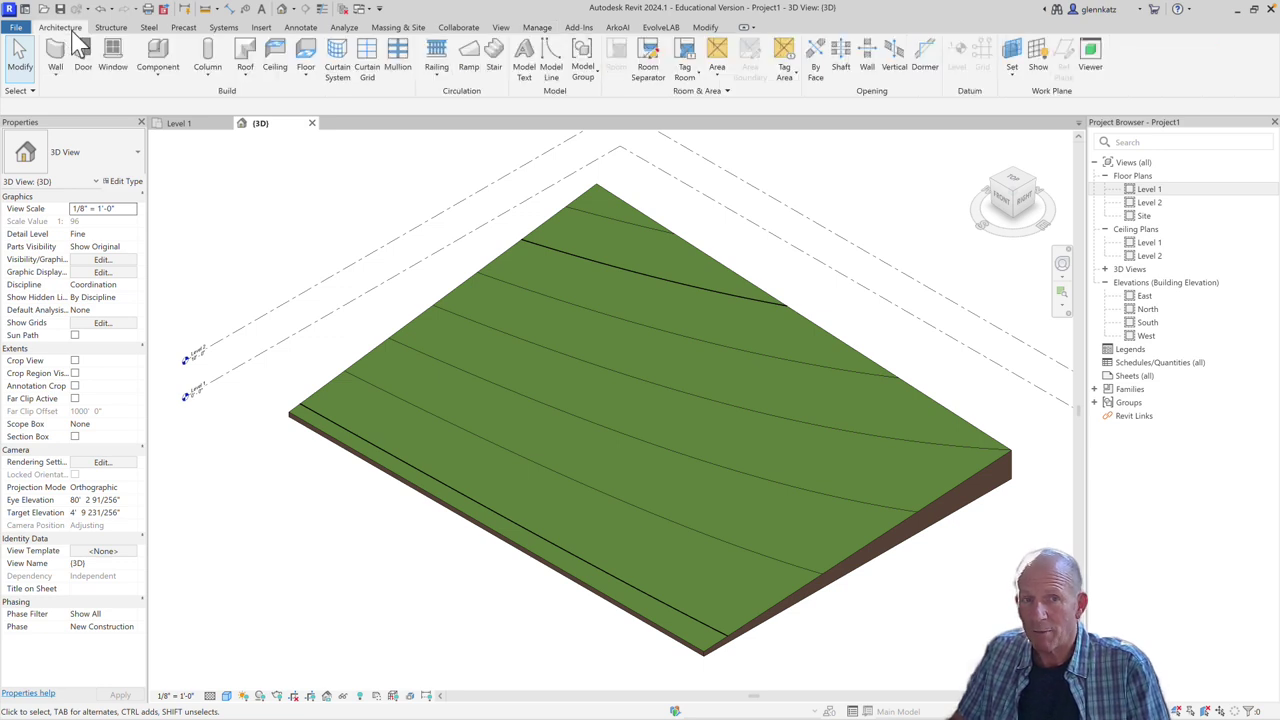
click(160, 78)
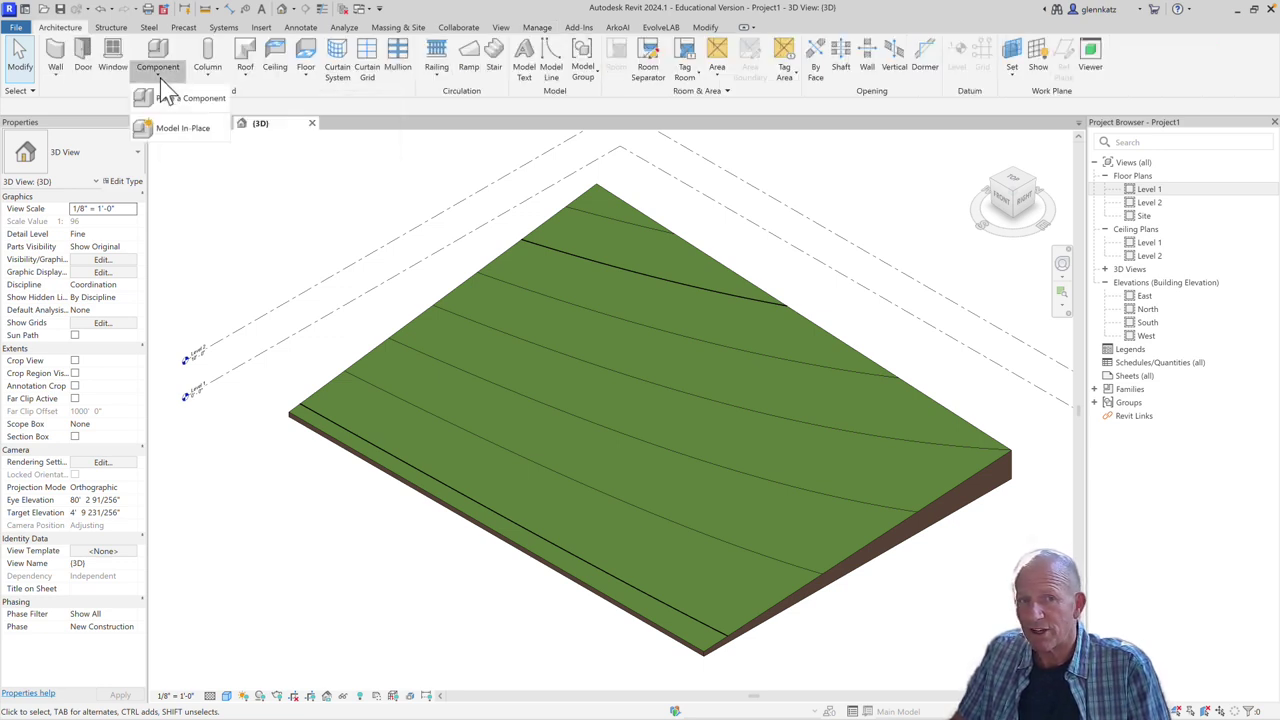
click(179, 130)
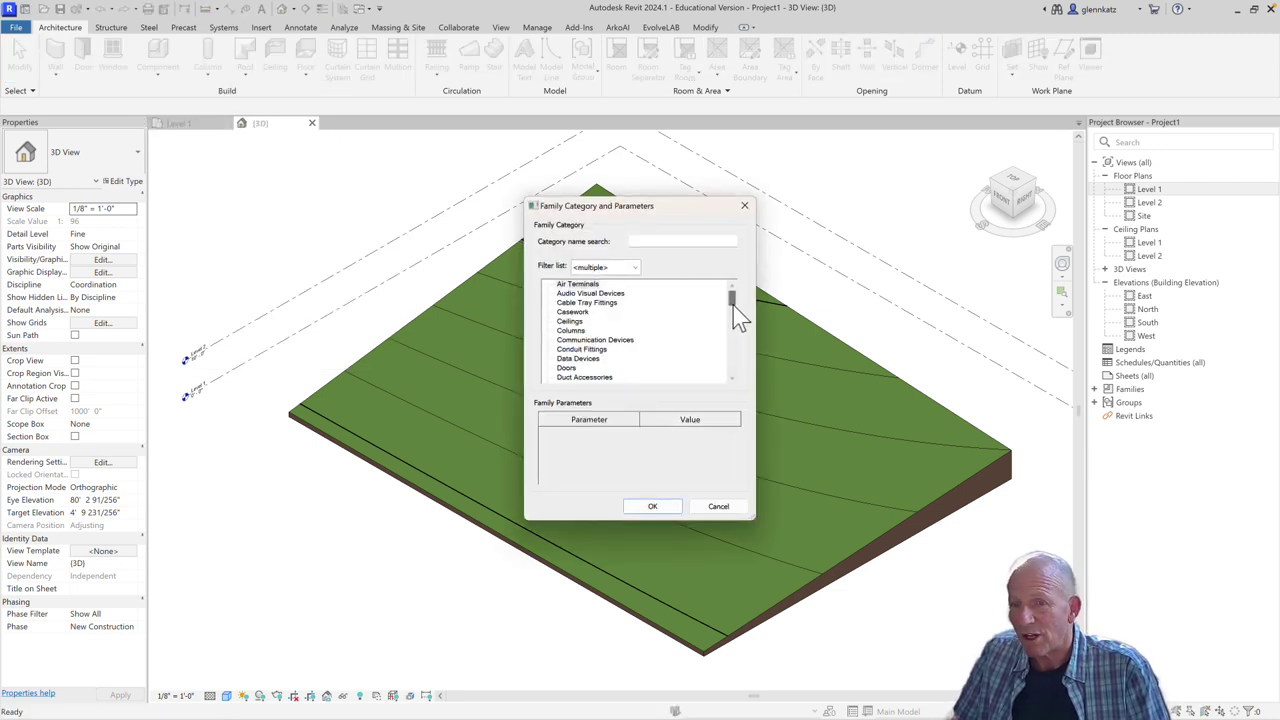
drag(732, 298, 731, 372)
click(568, 359)
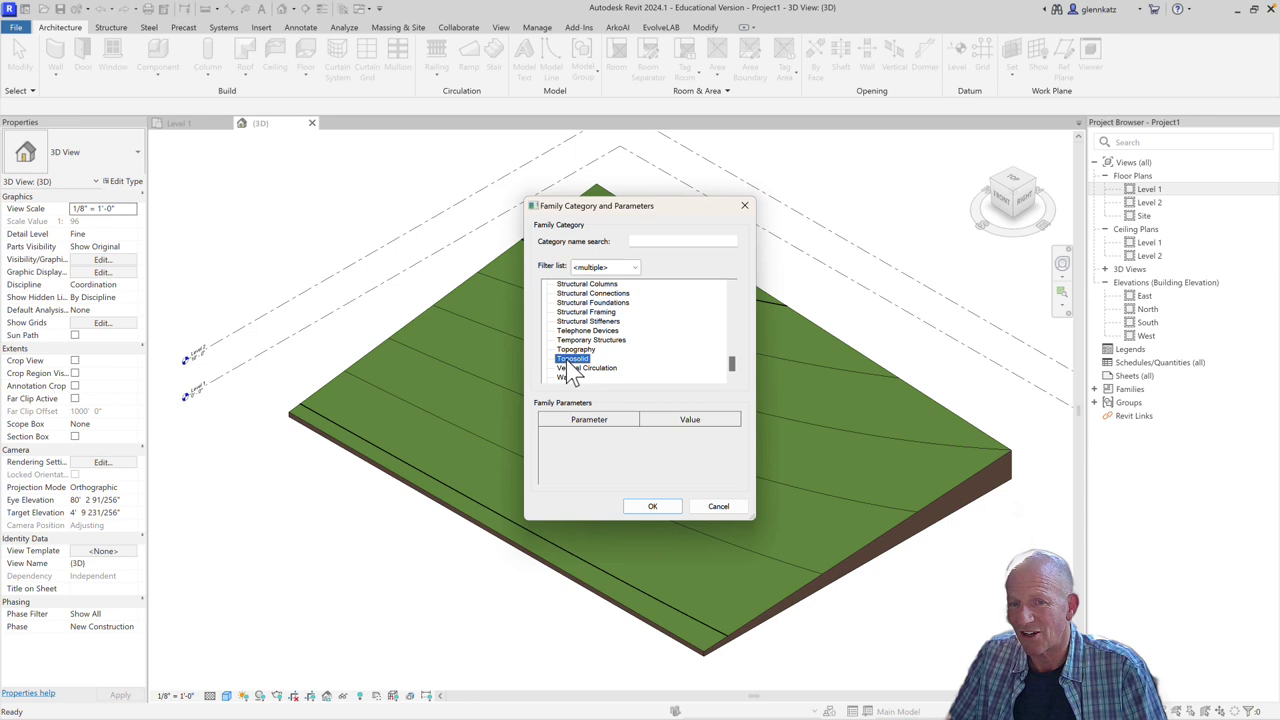
click(655, 507)
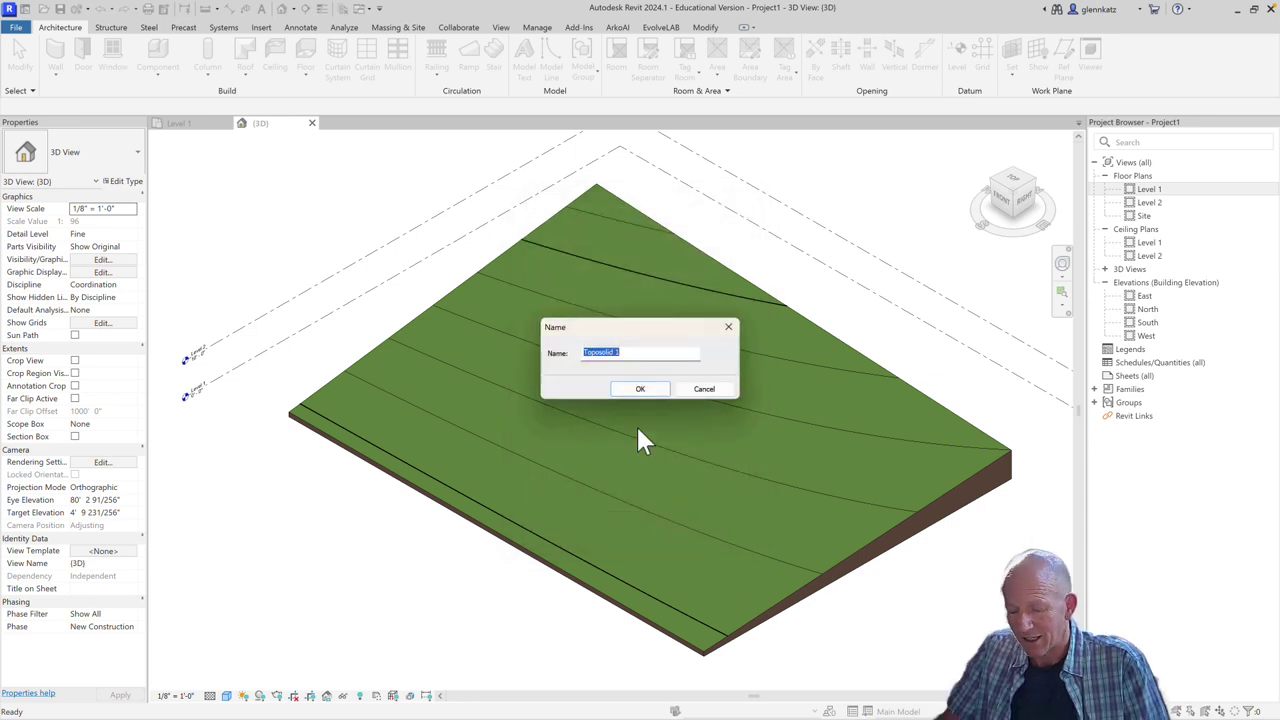
text(Vo)
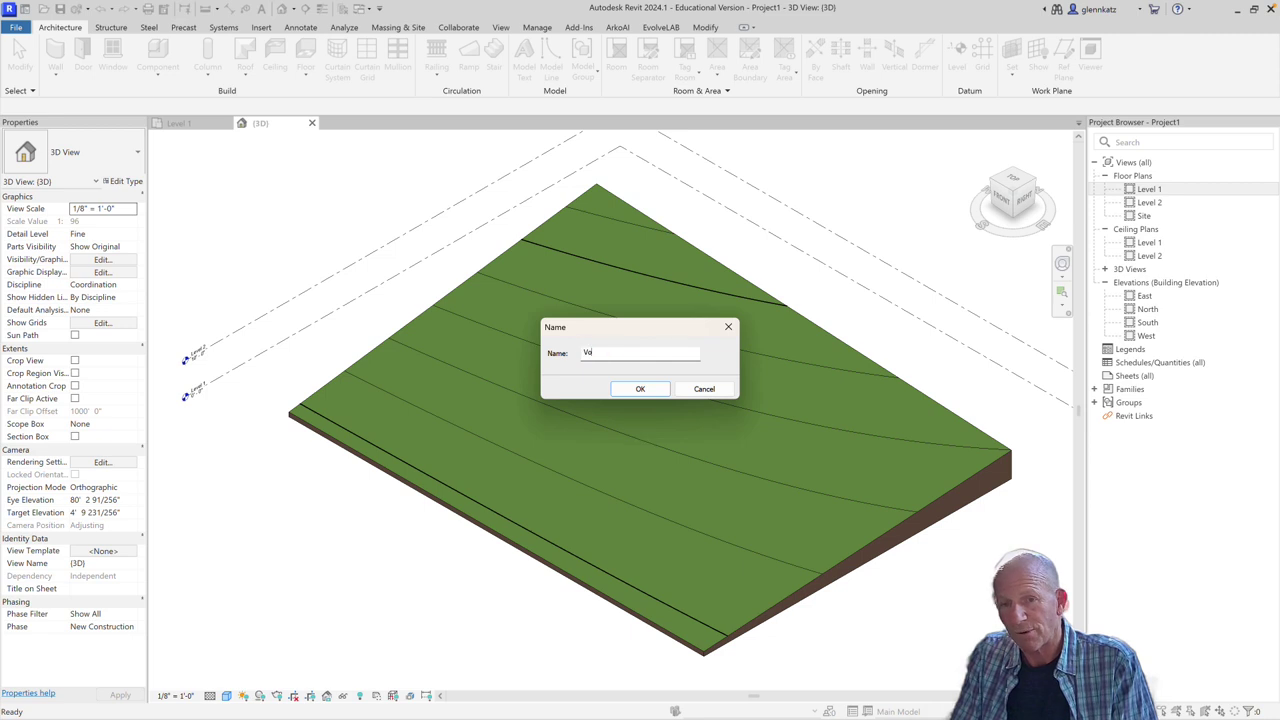
text(id 1)
key(Return)
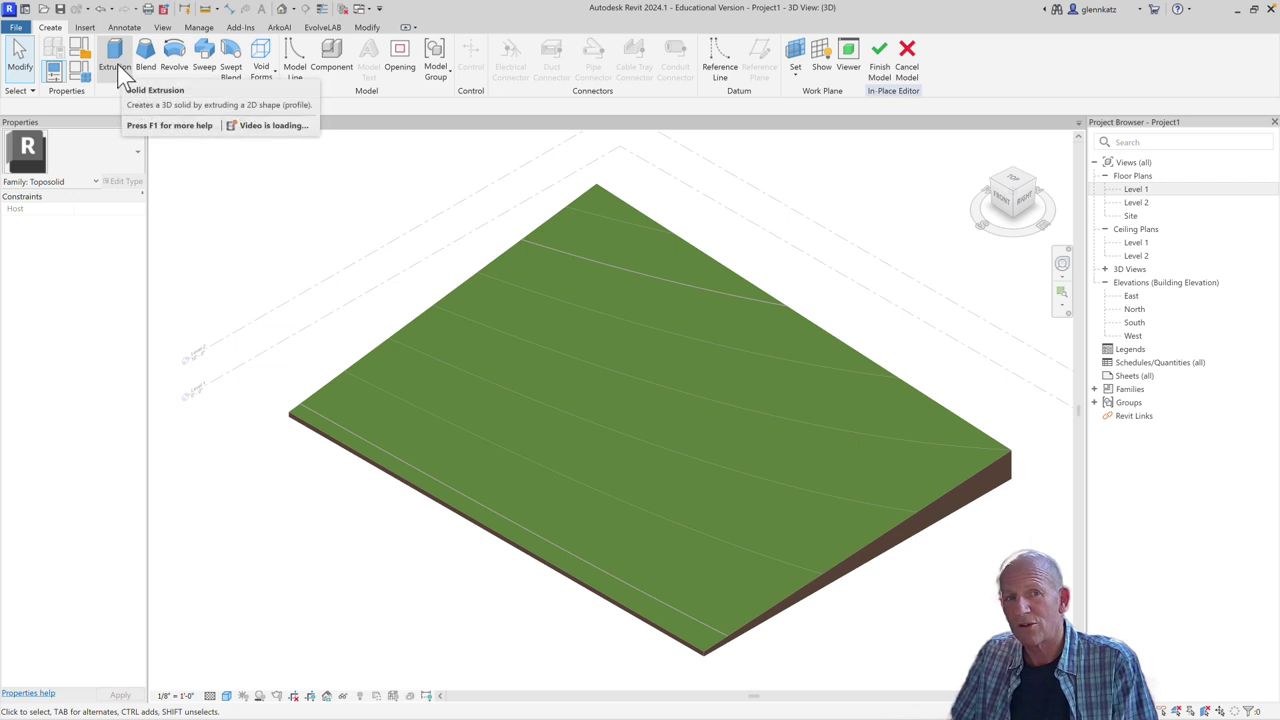
Start a void extrusion and sketch a rectangular profile on the toposolid near its front corner
click(266, 75)
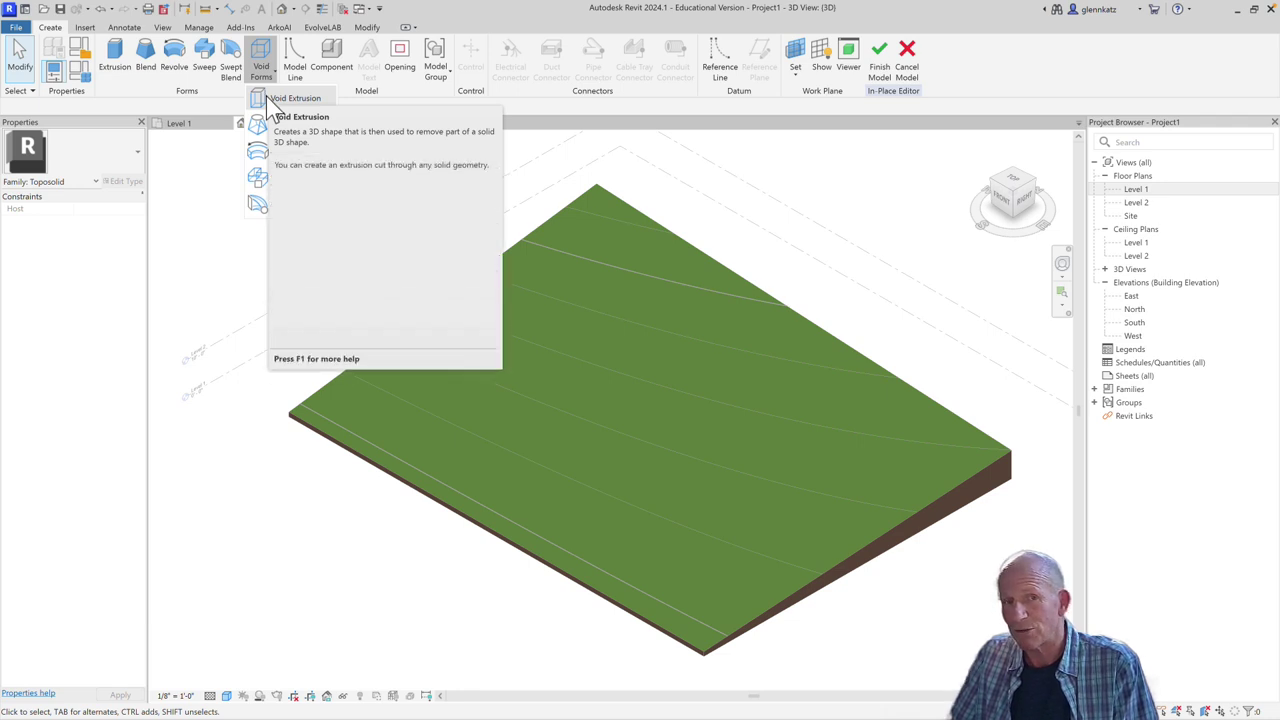
click(285, 99)
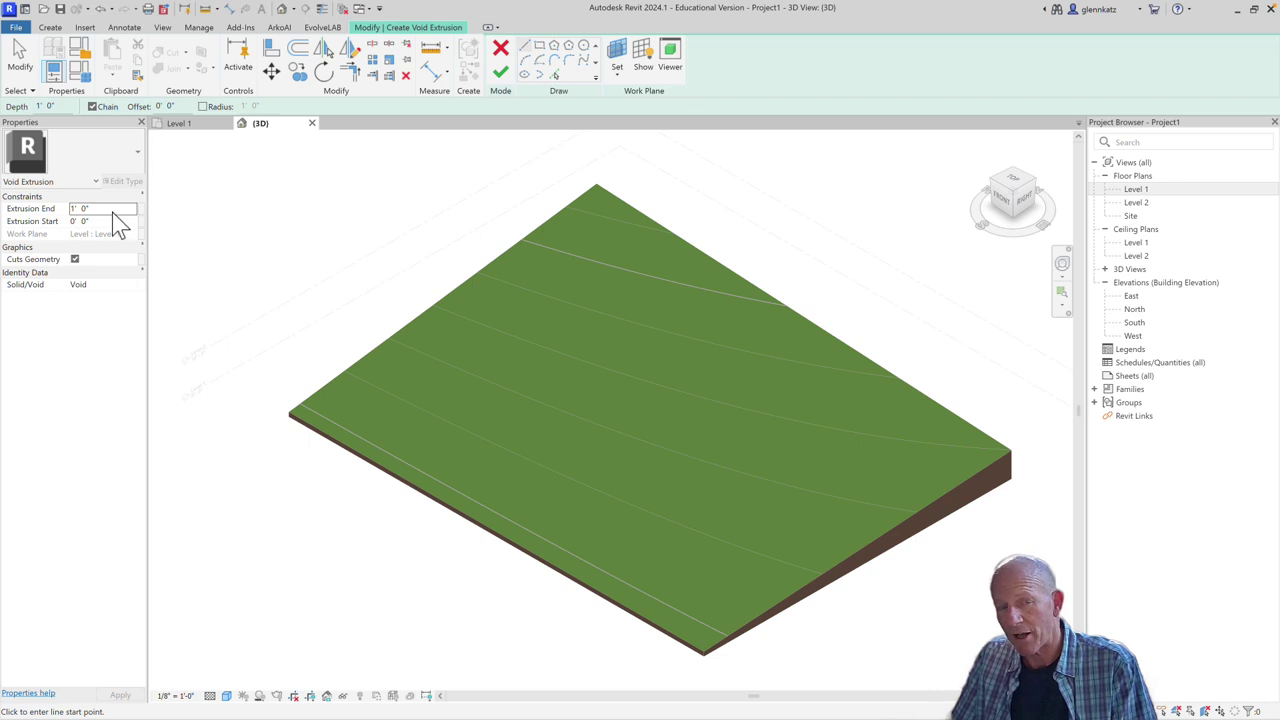
click(667, 575)
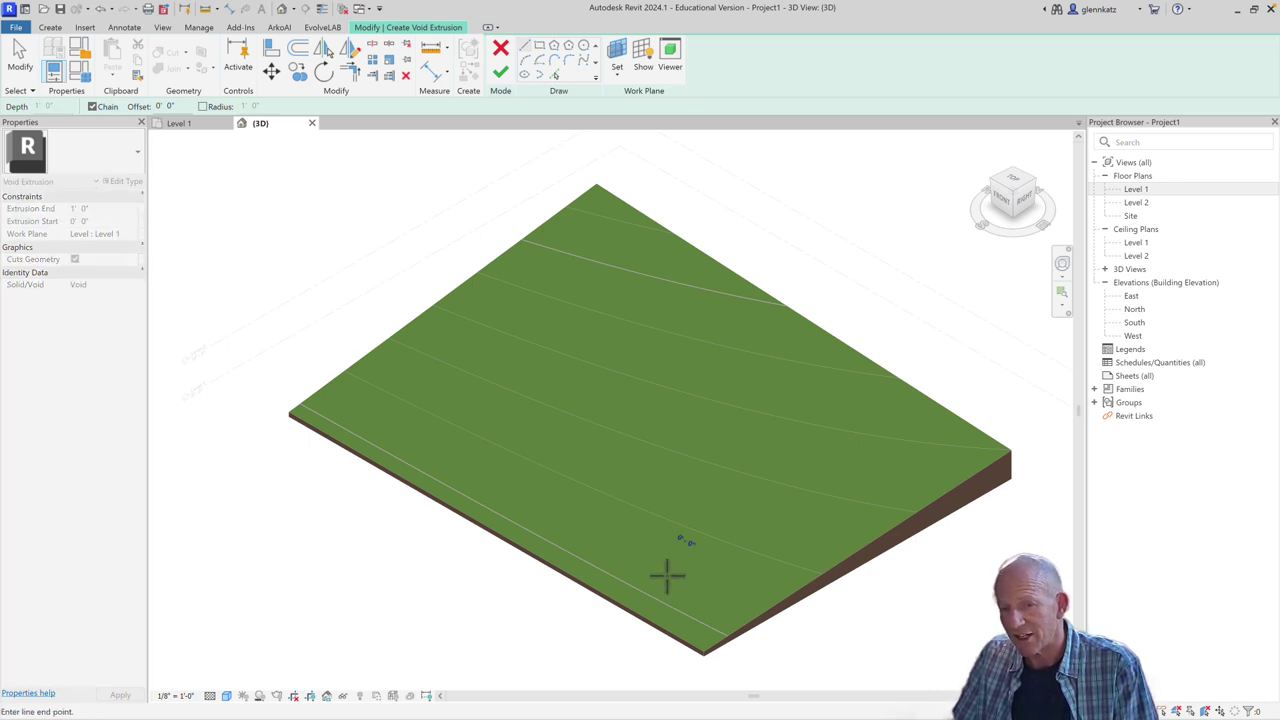
click(540, 47)
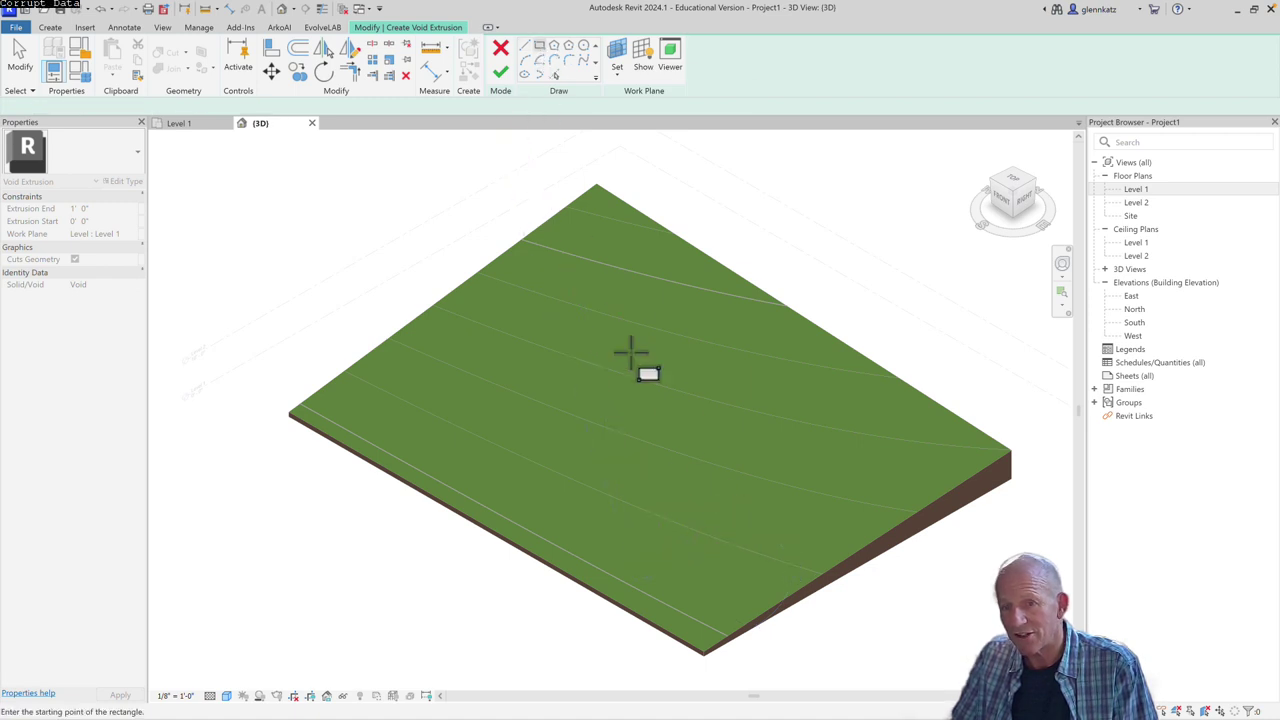
click(665, 590)
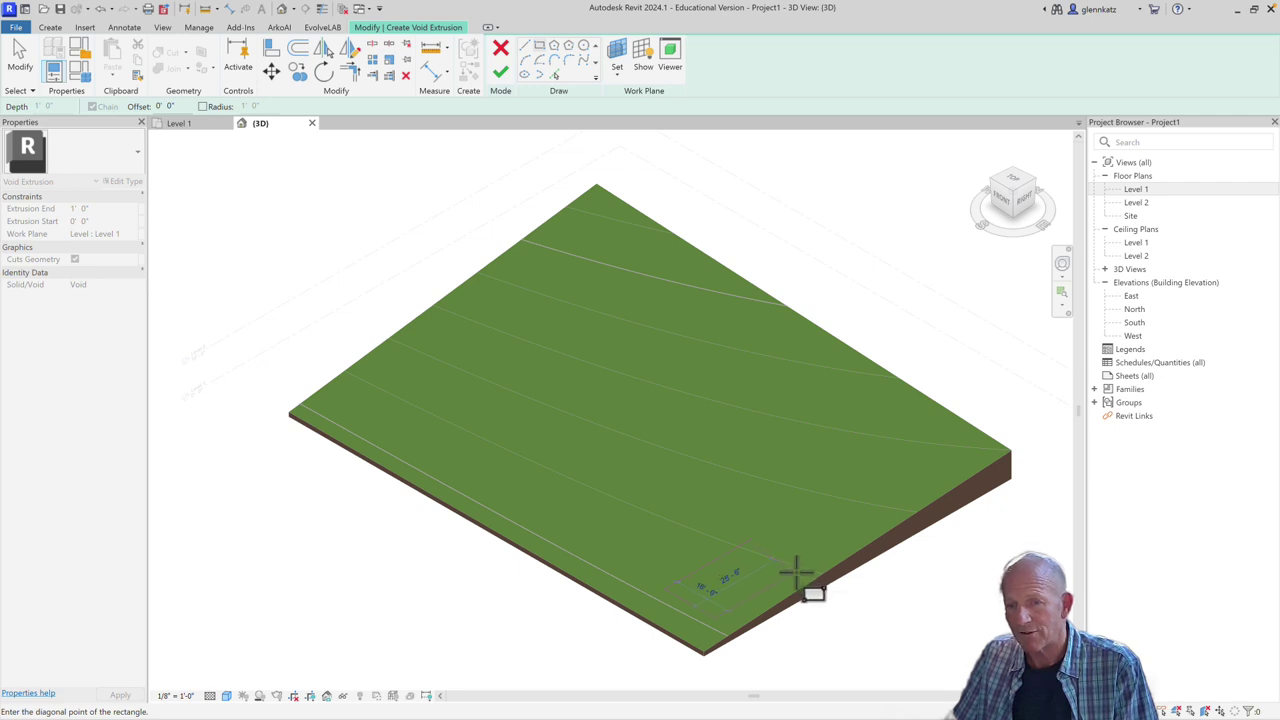
click(796, 572)
Set the void's extrusion end to 10' and finish the extrusion sketch
click(109, 212)
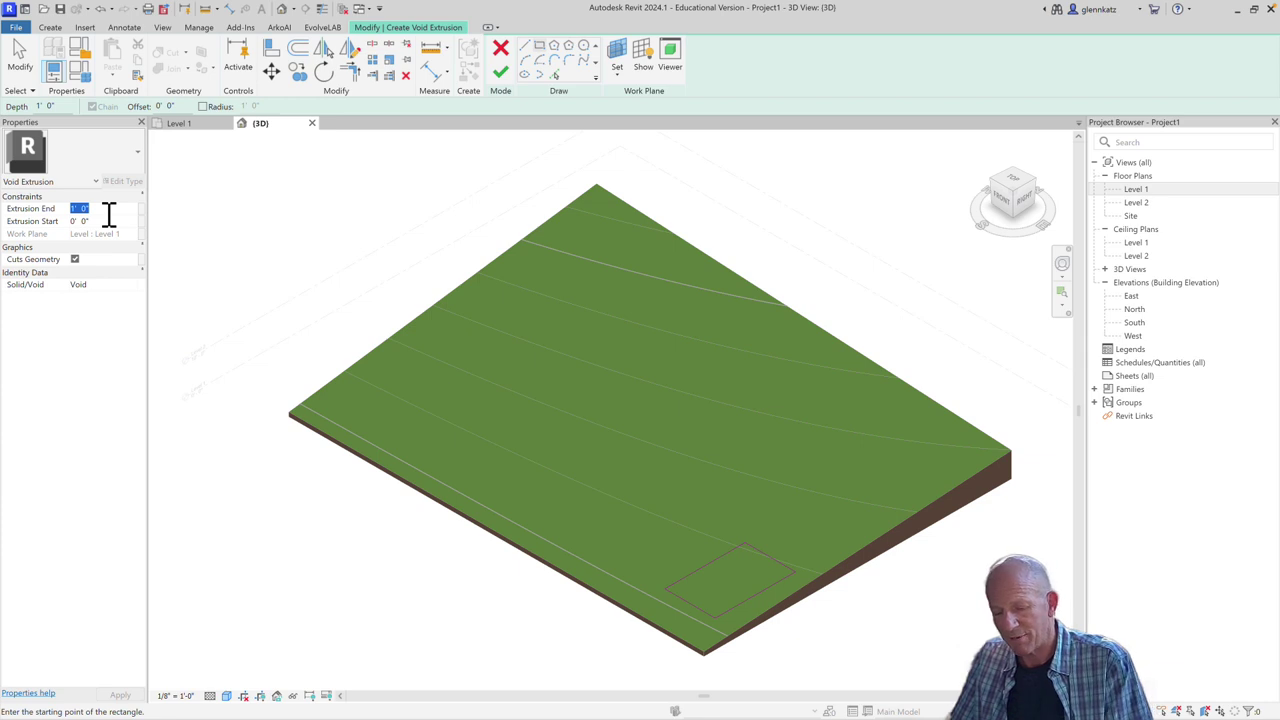
text(10)
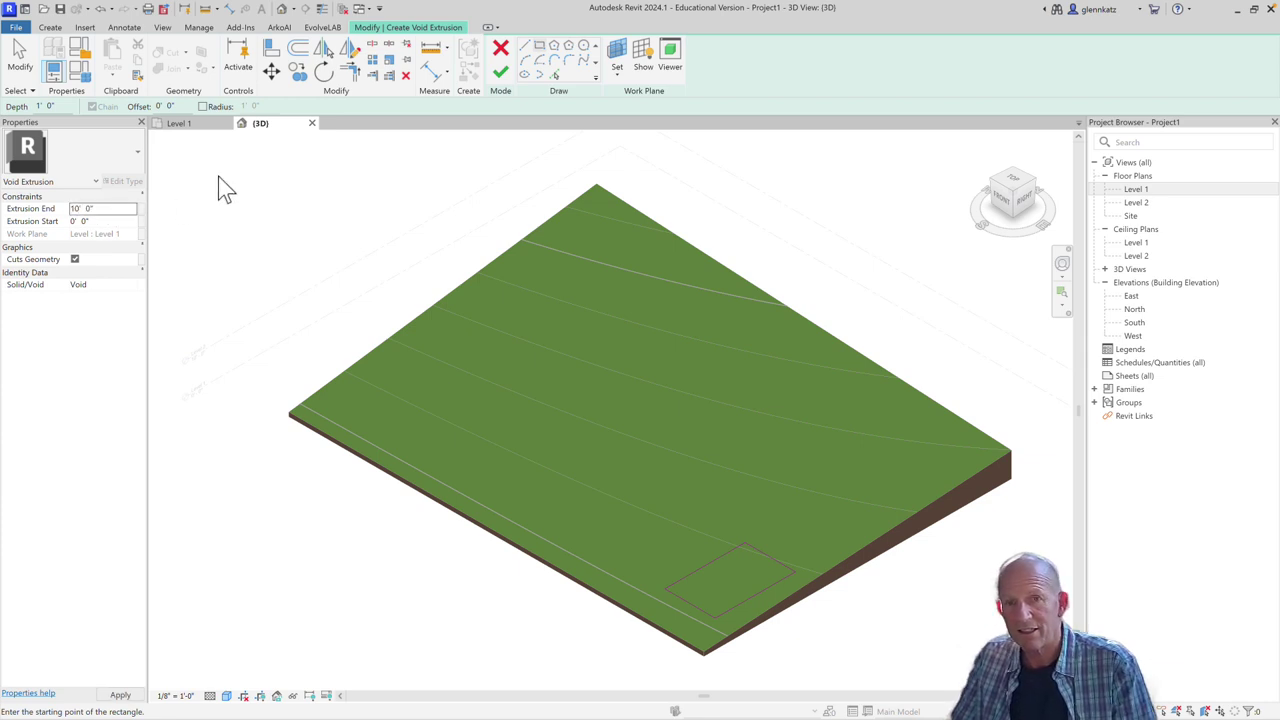
click(500, 74)
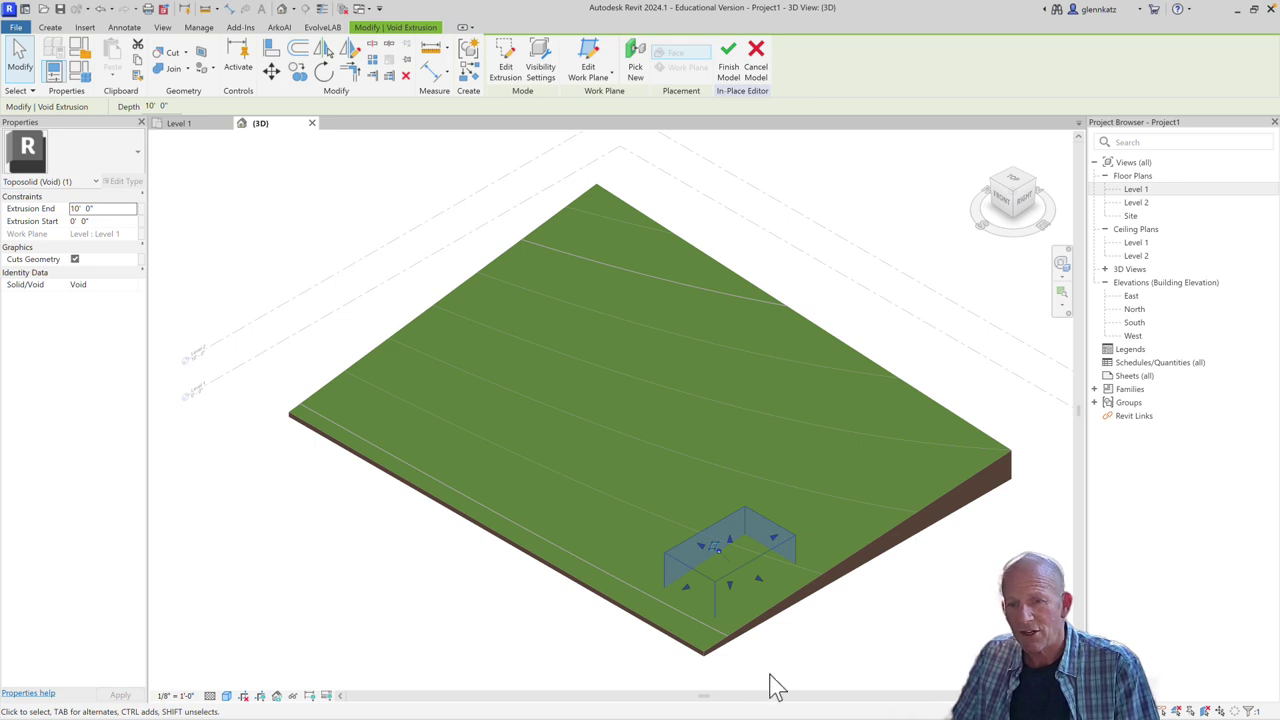
click(800, 668)
Cut the toposolid with the rectangular void using Cut Geometry and finish the in-place model
scroll(781, 641, down, 2)
scroll(781, 641, up, 5)
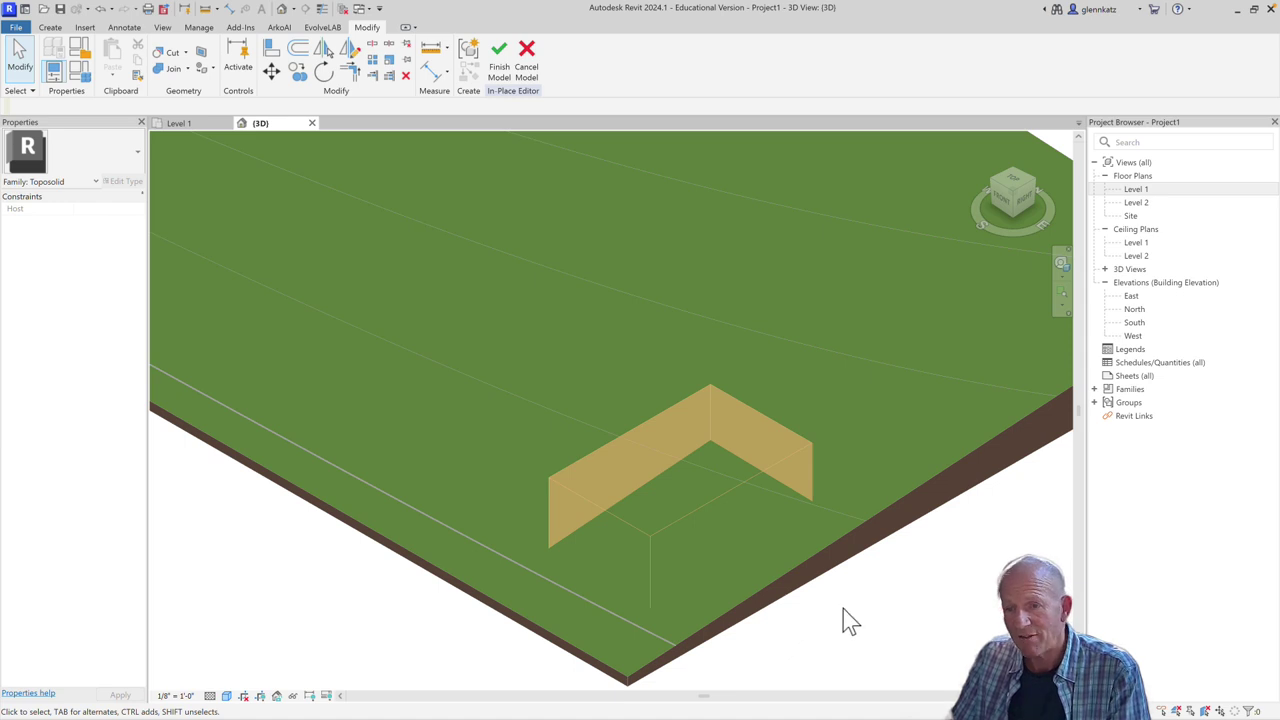
click(172, 56)
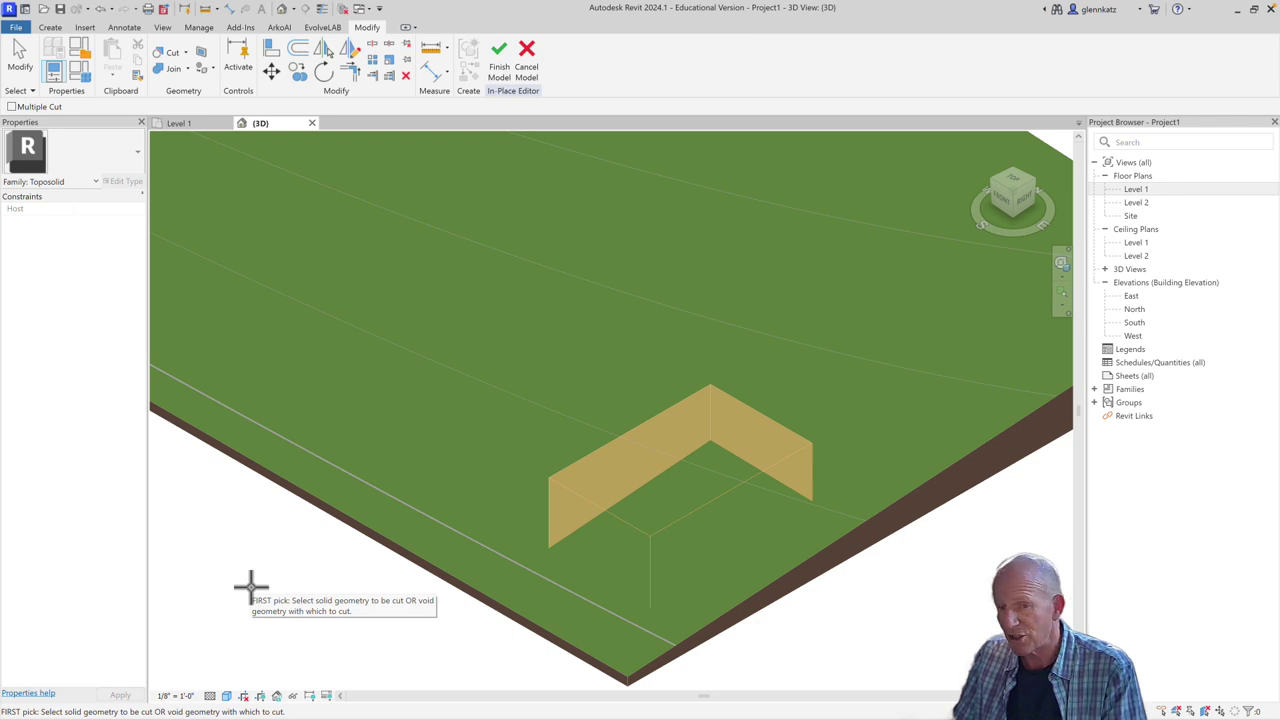
click(568, 487)
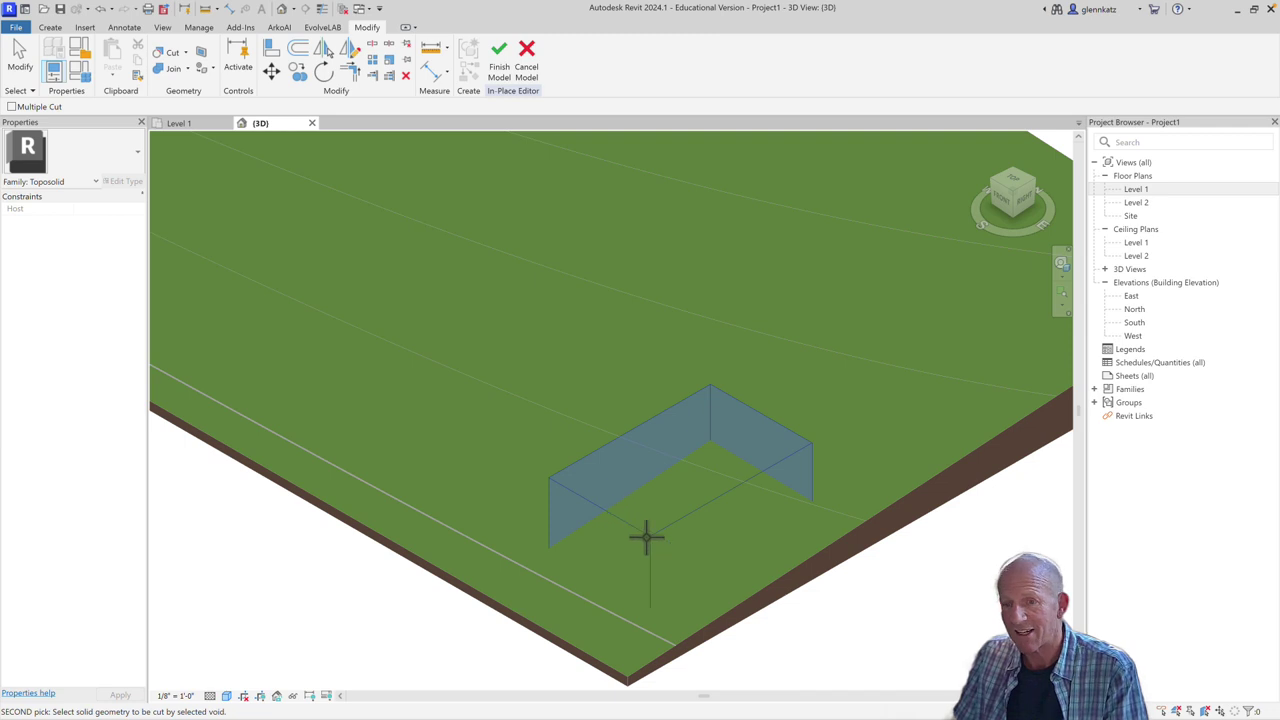
click(870, 512)
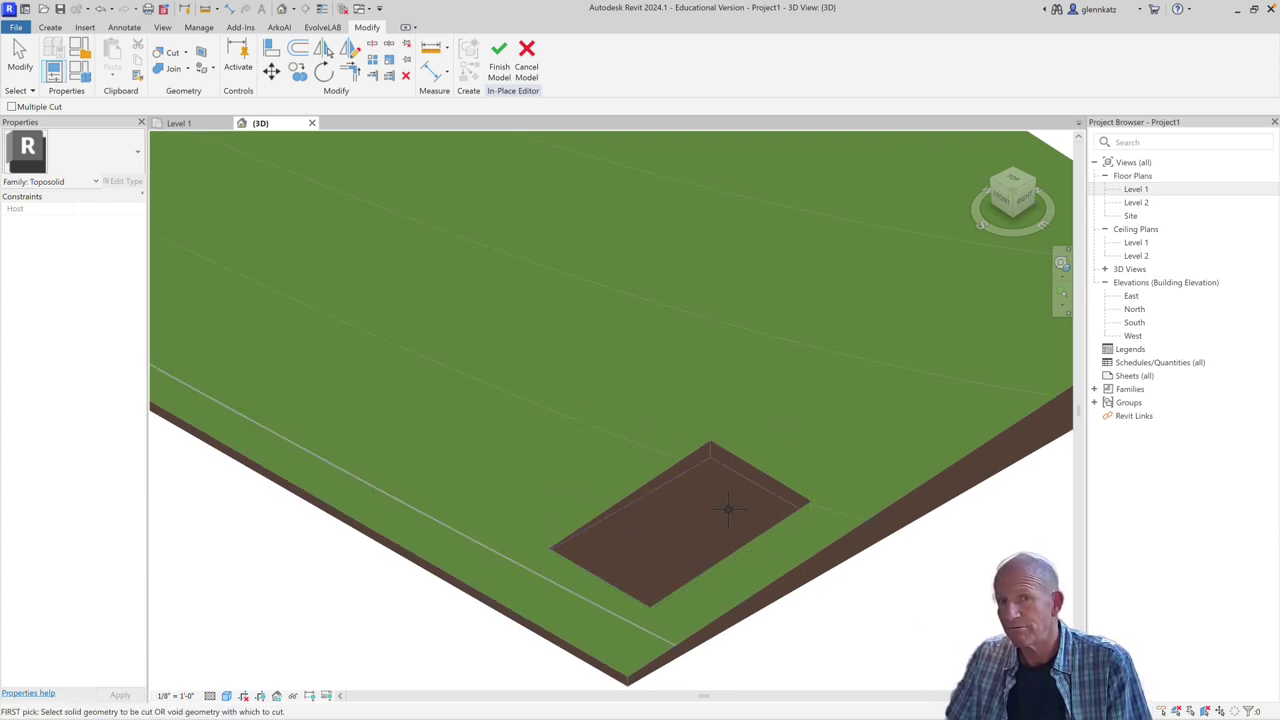
click(508, 60)
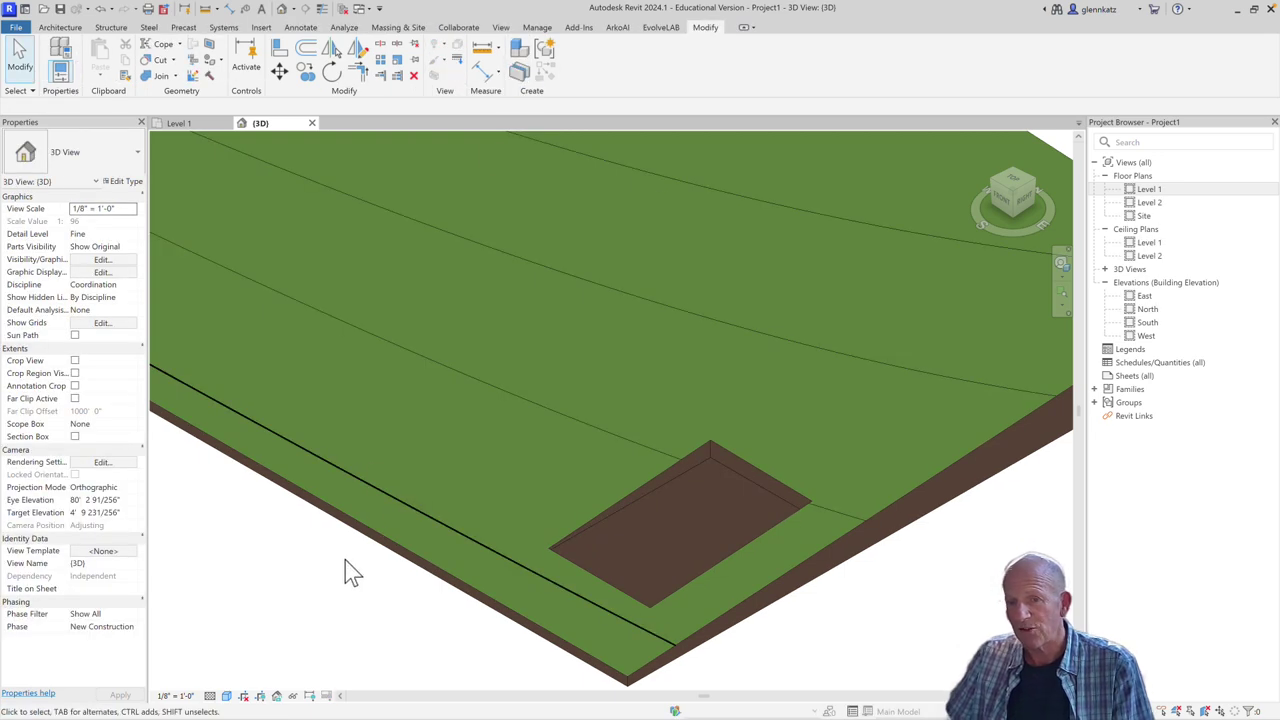
Inspect the excavation in the 3D view and open the Level 1 floor plan
scroll(345, 561, up, 1)
scroll(345, 561, down, 3)
scroll(443, 606, up, 2)
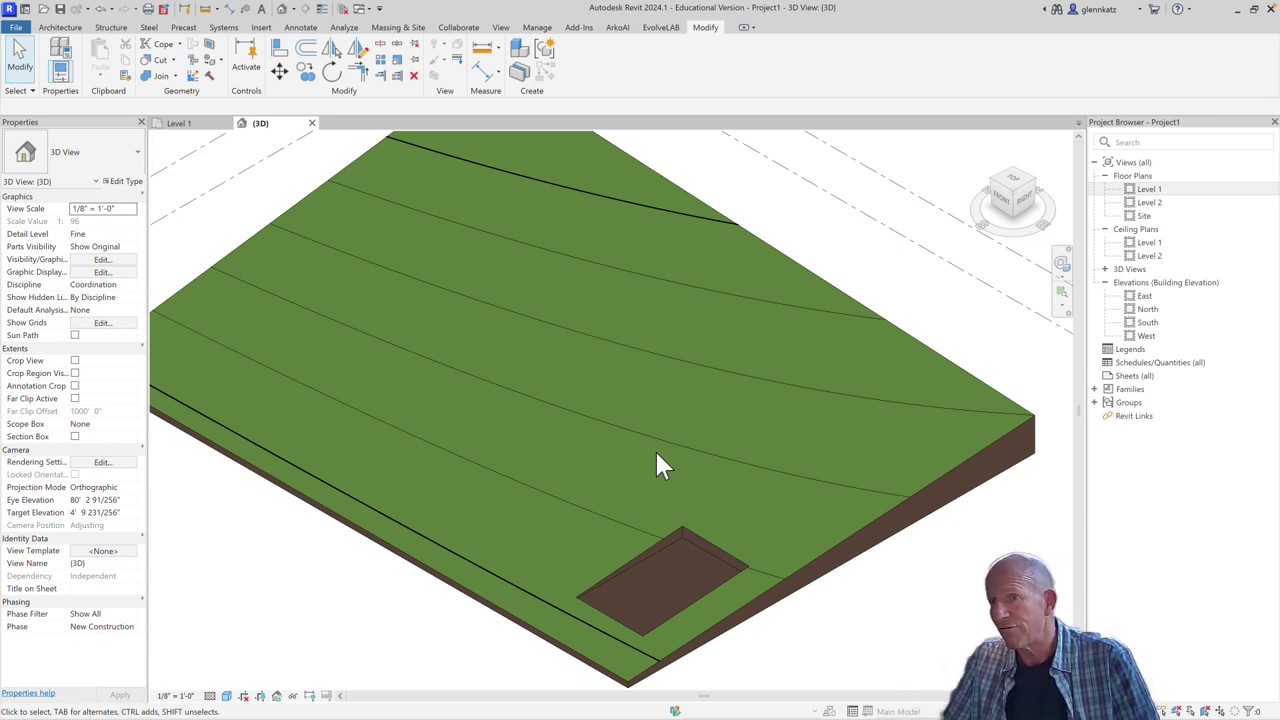
double_click(1150, 189)
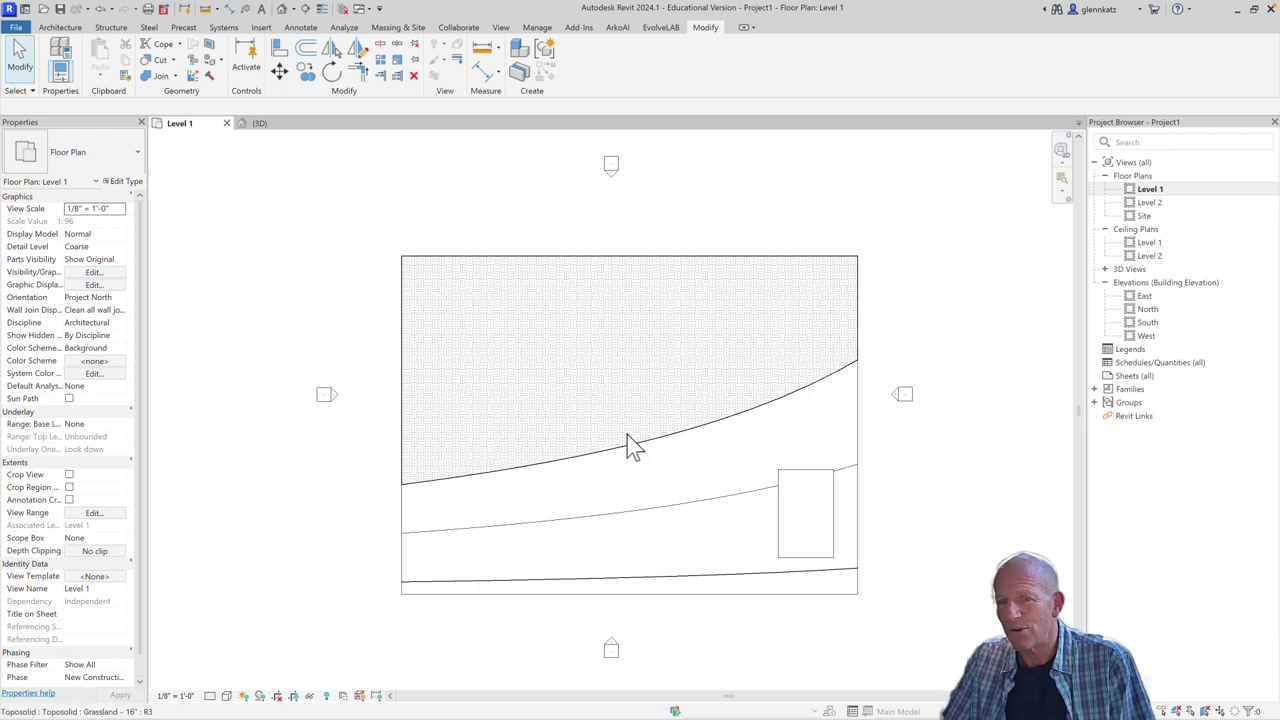
scroll(470, 455, down, 1)
scroll(470, 455, up, 3)
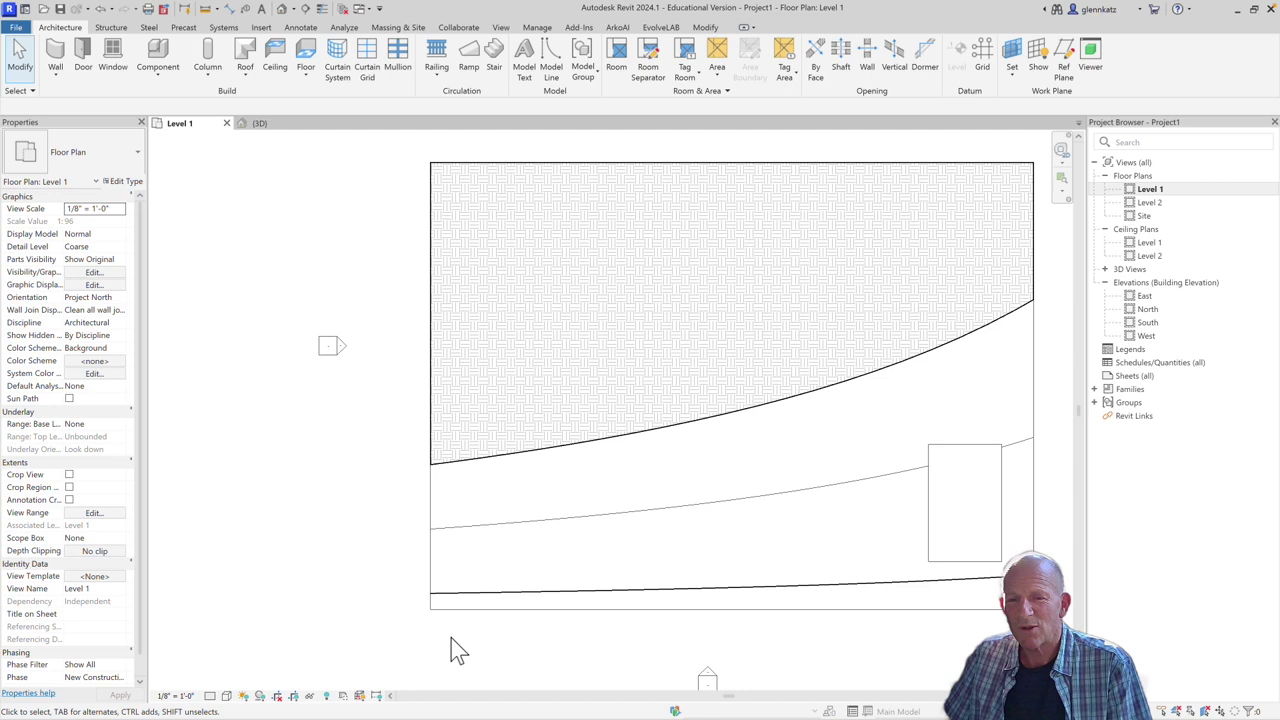
Start an architectural wall and choose the Basic Wall type Generic - 8"
click(58, 76)
click(70, 103)
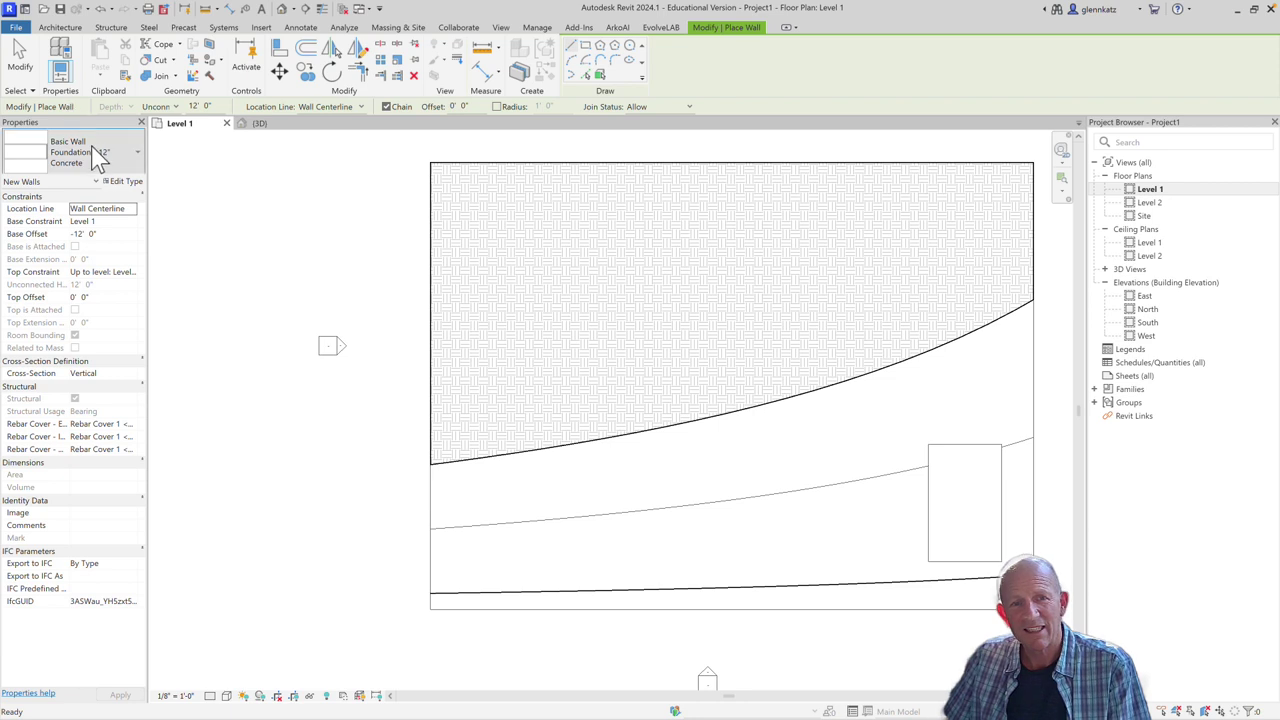
click(100, 155)
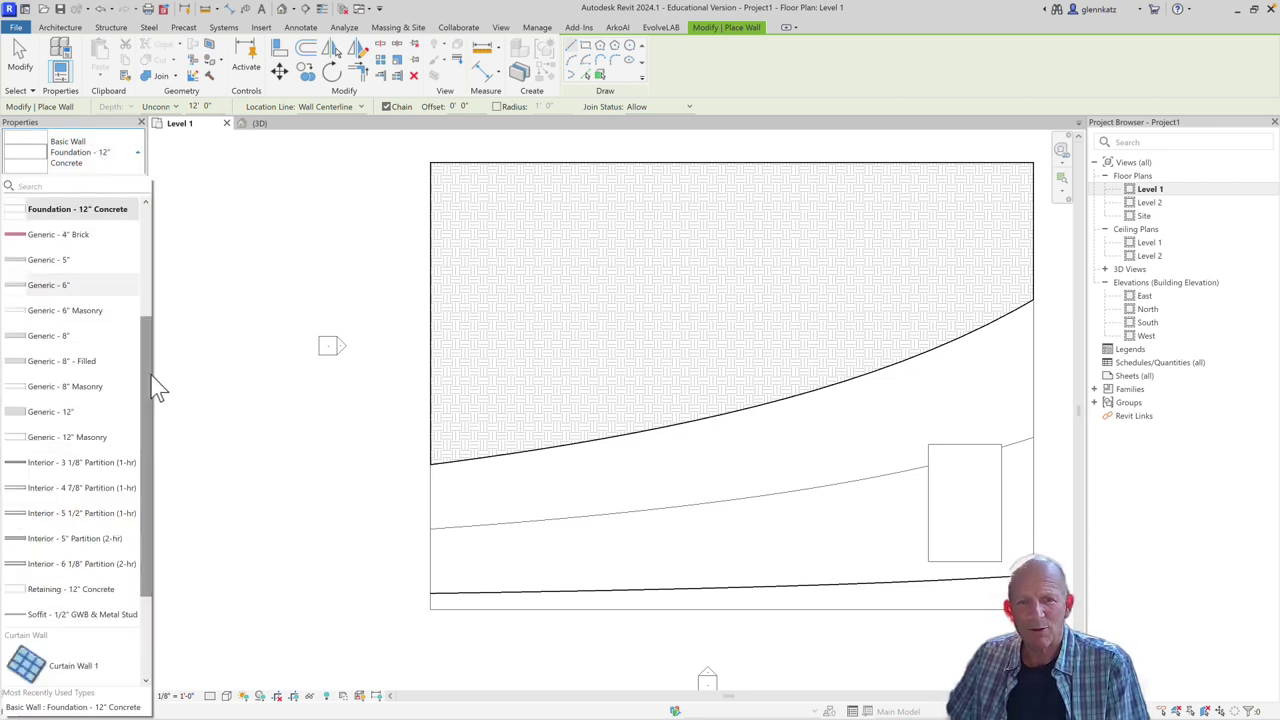
drag(157, 389, 160, 372)
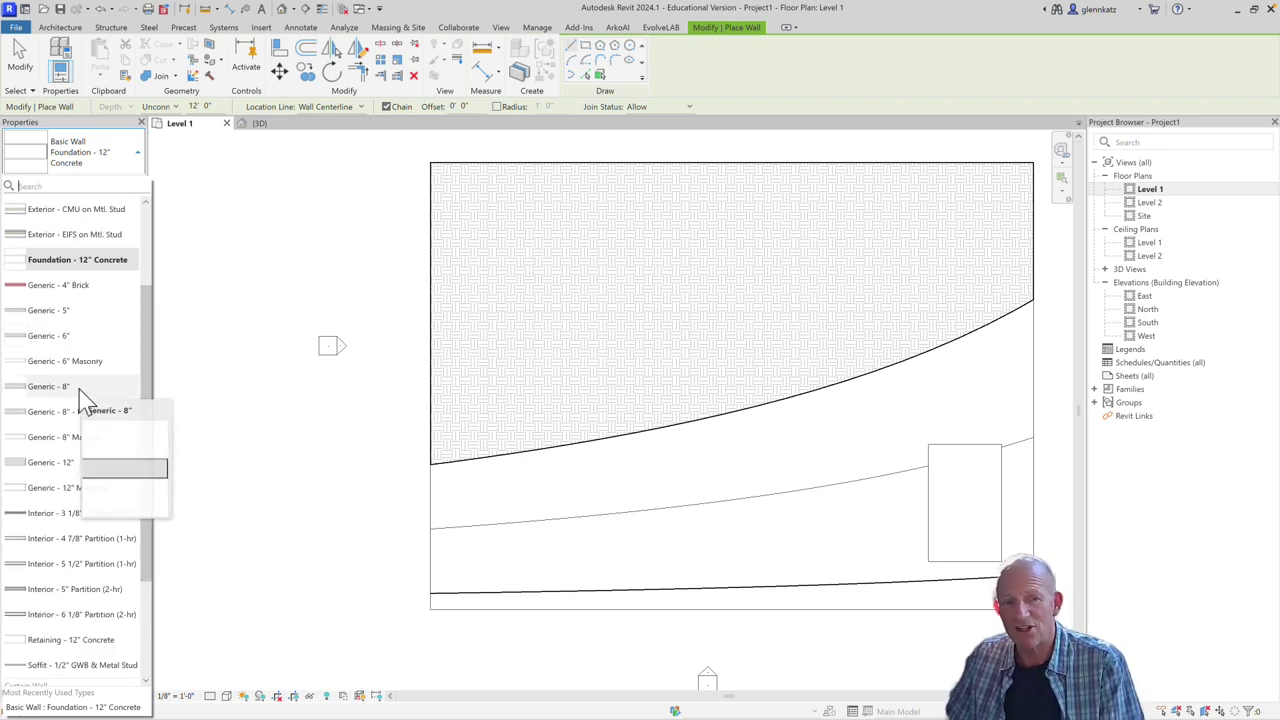
click(43, 389)
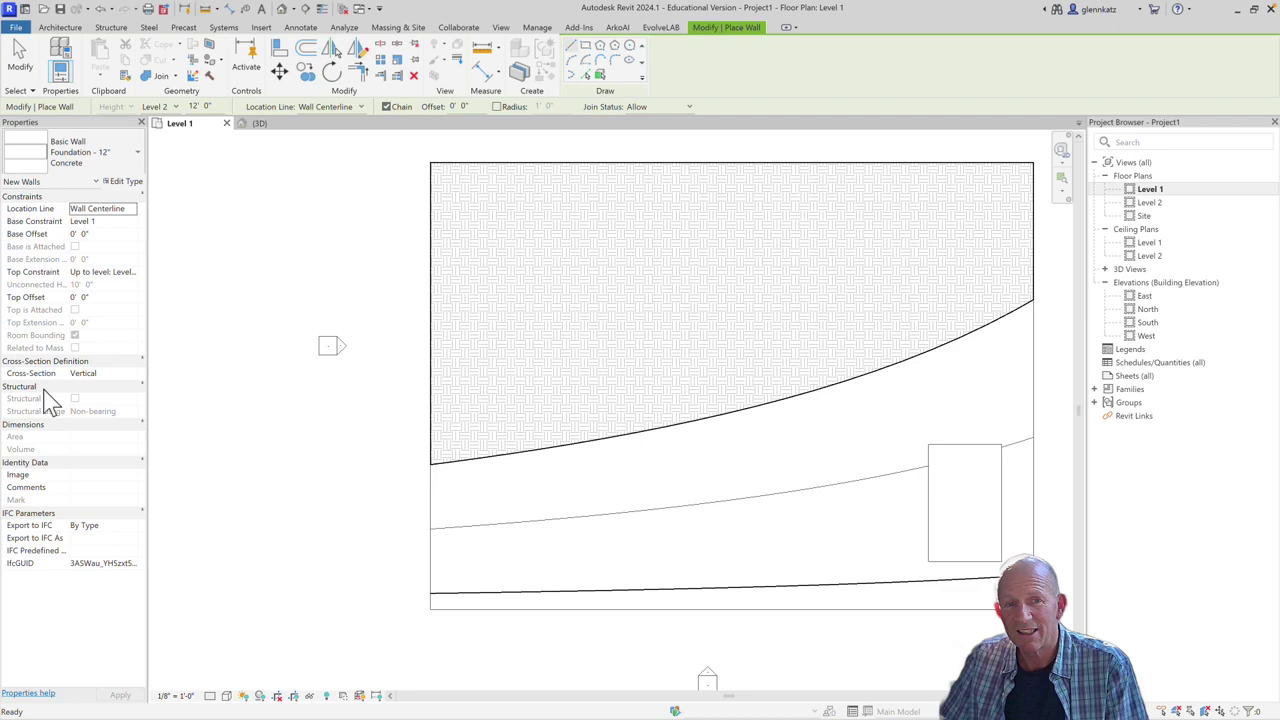
Duplicate the Generic - 8" wall type as "Concrete - 8""
click(136, 183)
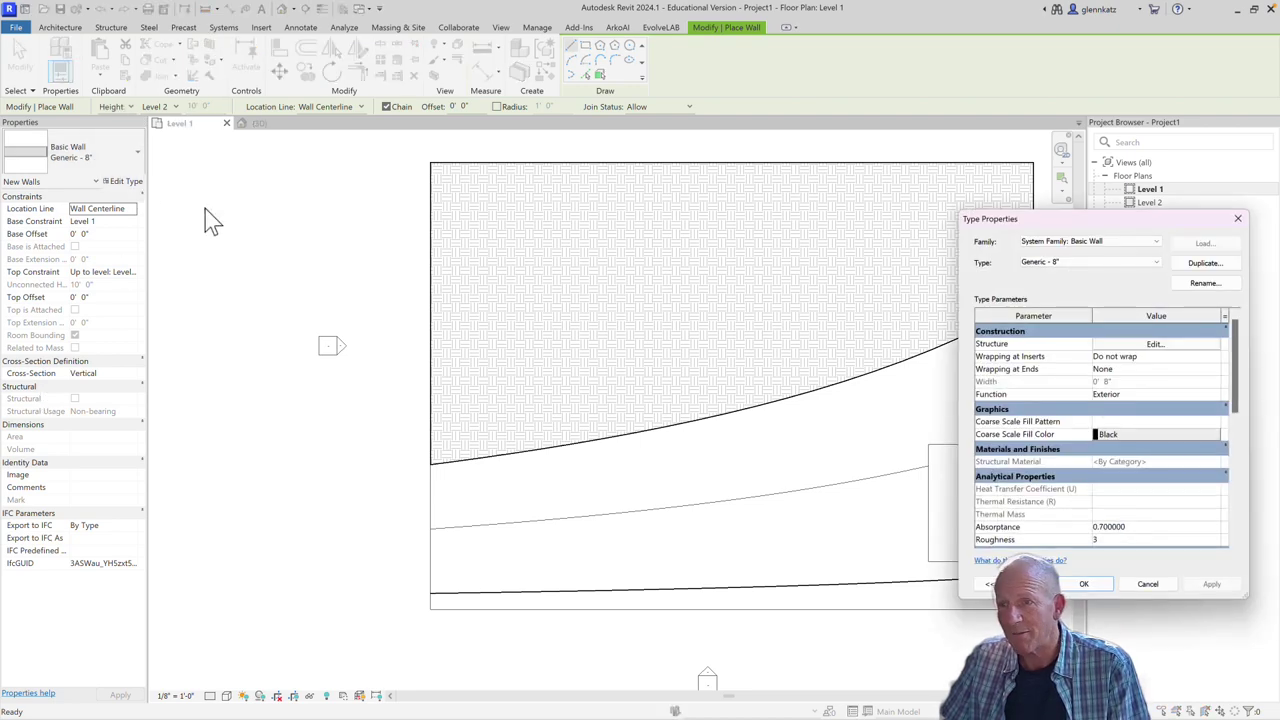
click(1203, 263)
click(1066, 398)
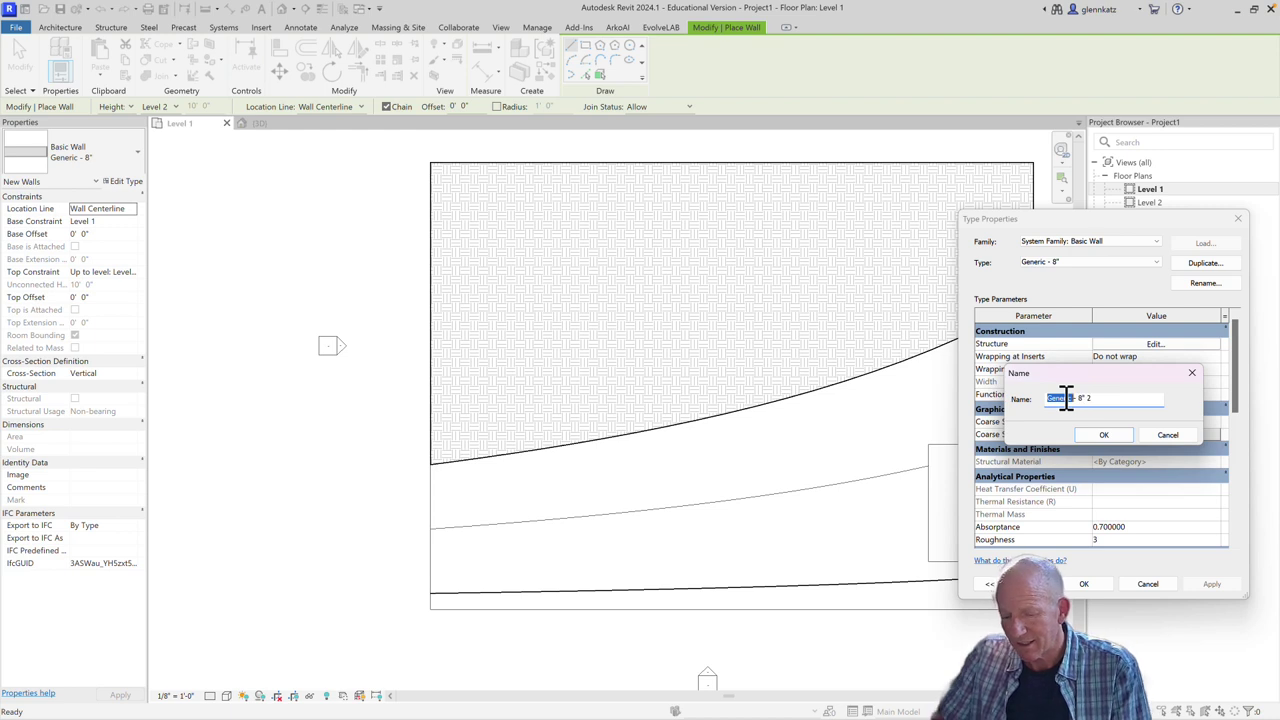
text(Concret)
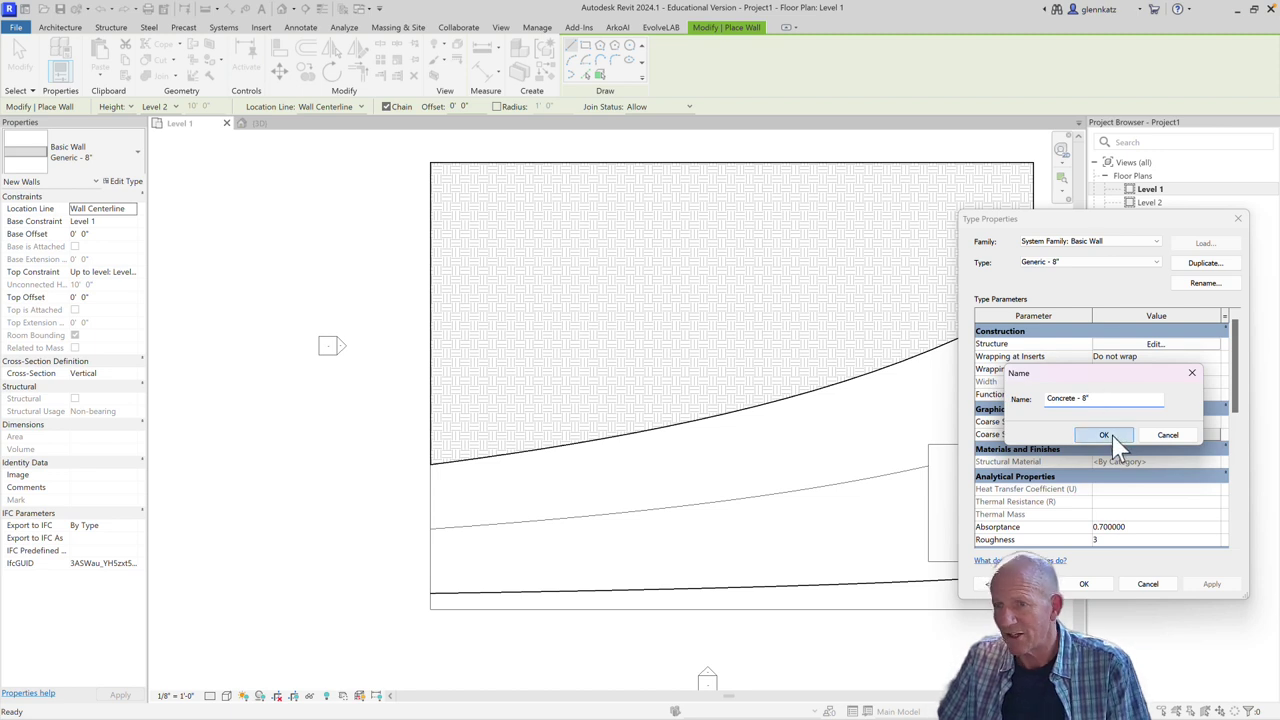
click(1105, 435)
Assign the material Concrete, Cast-in-Place gray to the structure layer of the Concrete - 8" wall type
click(1152, 344)
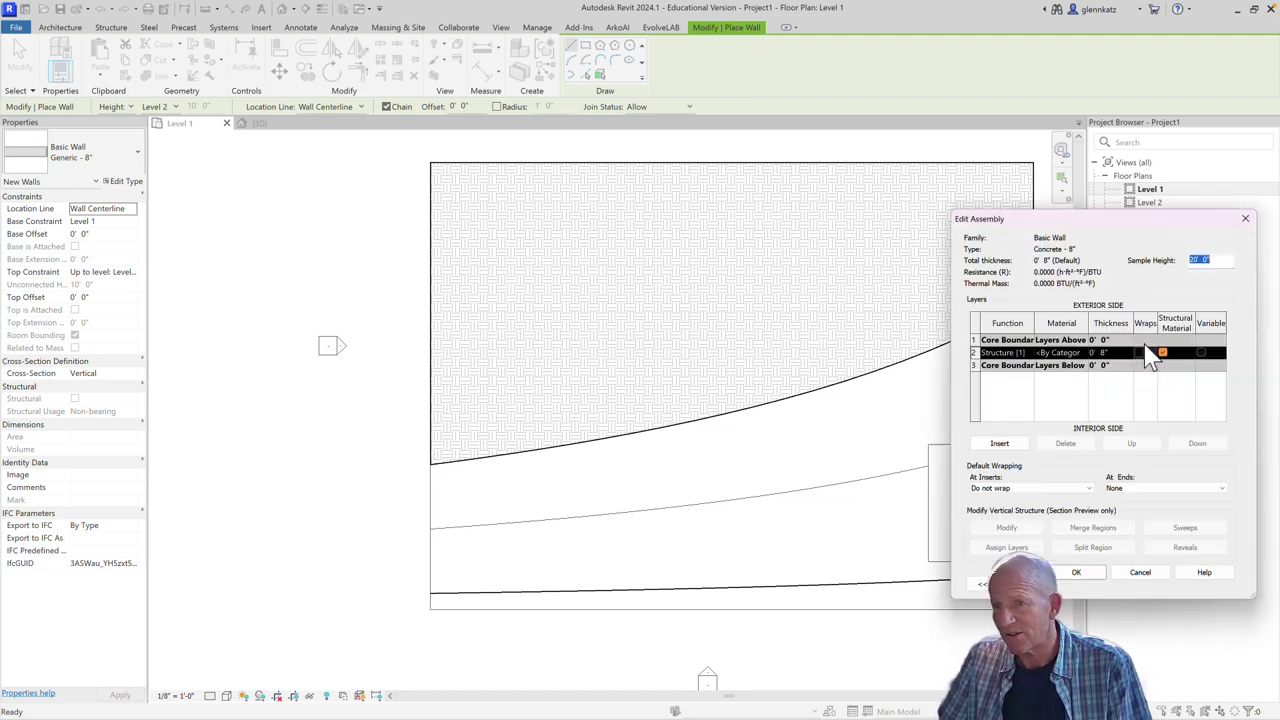
click(1082, 355)
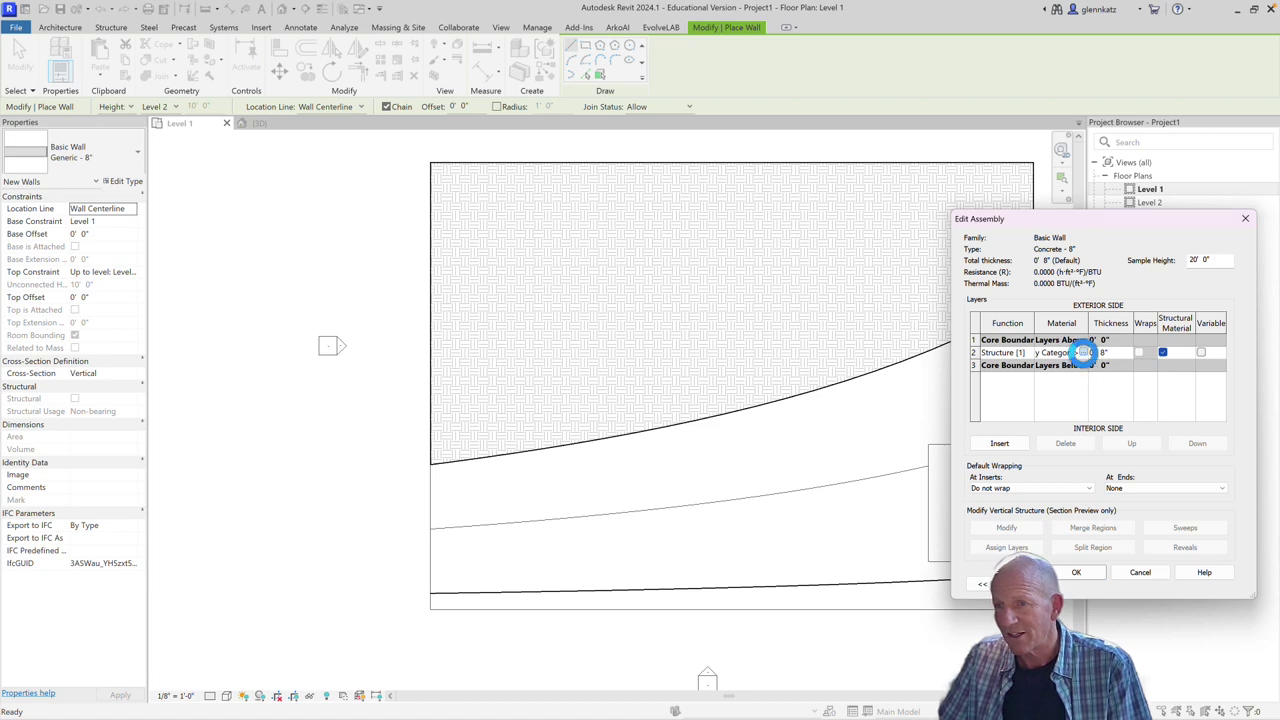
click(1083, 353)
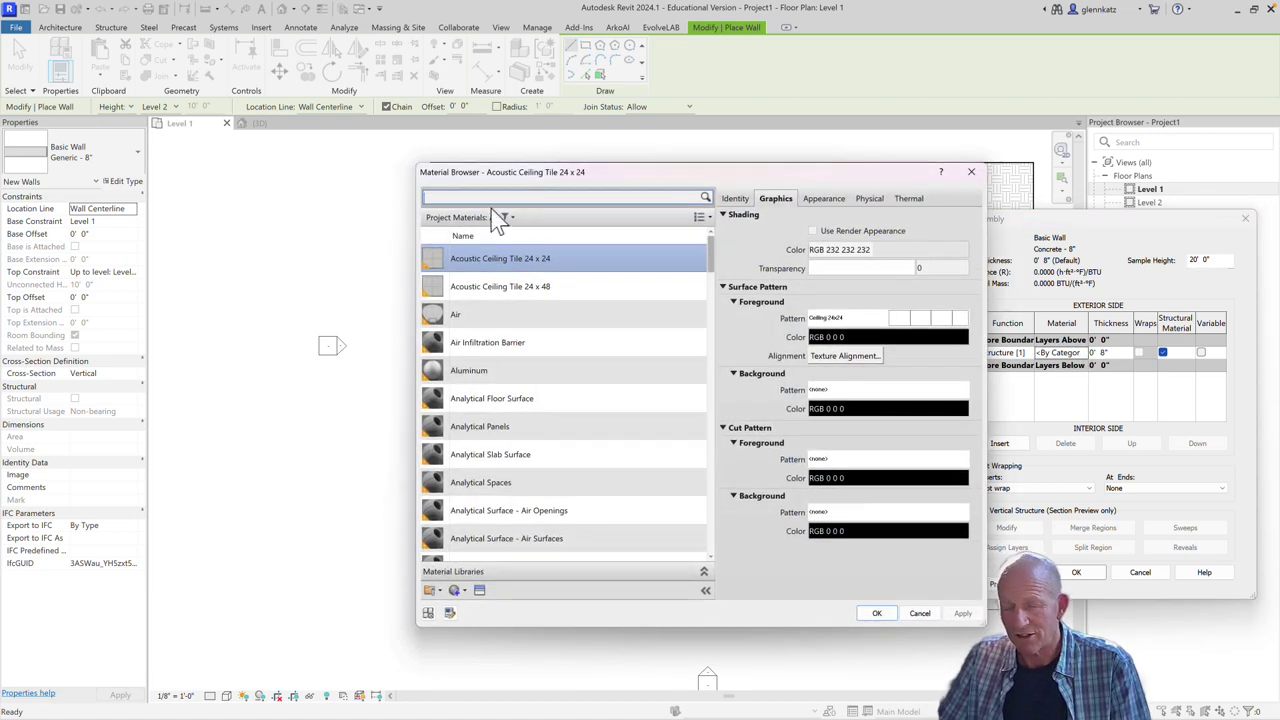
text(concrete)
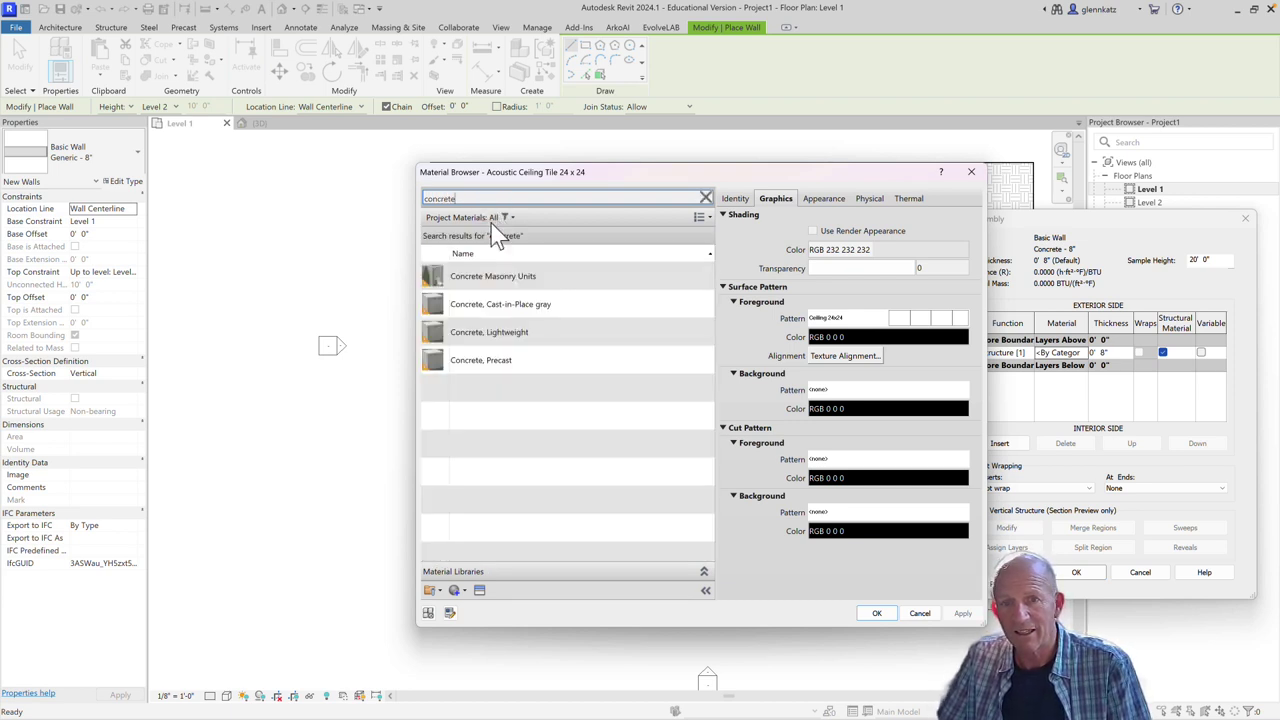
click(523, 305)
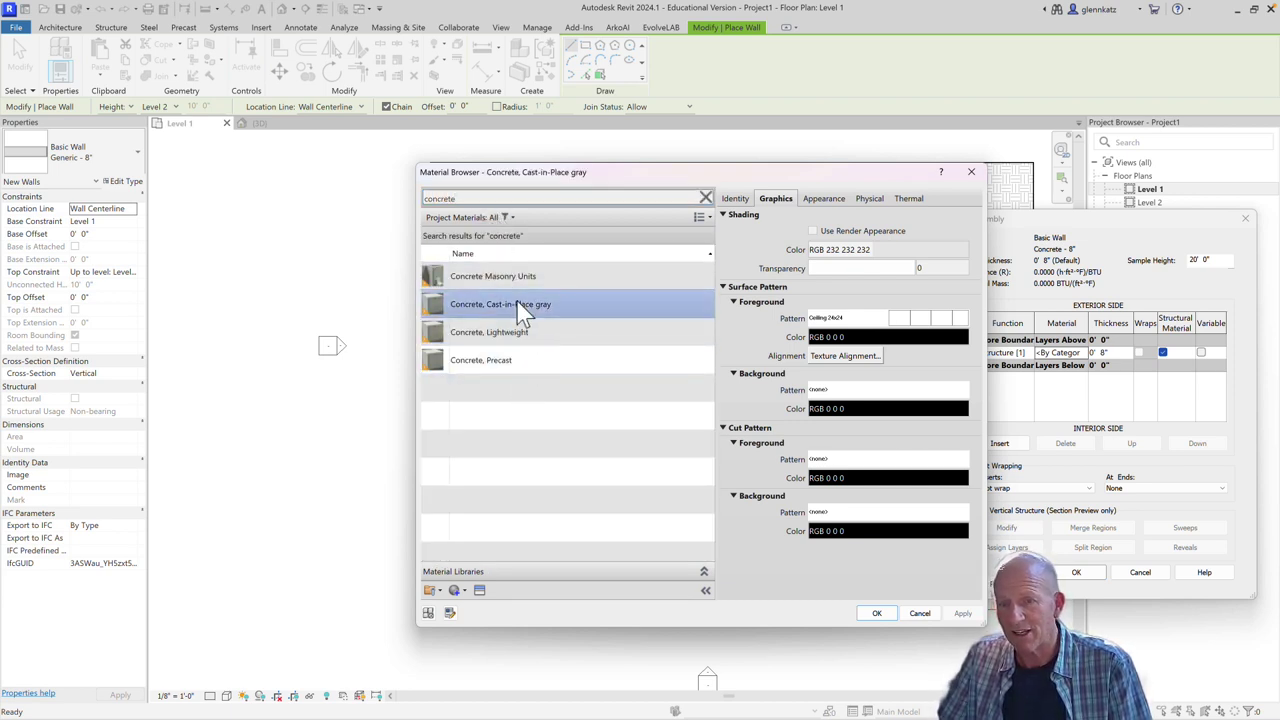
click(880, 614)
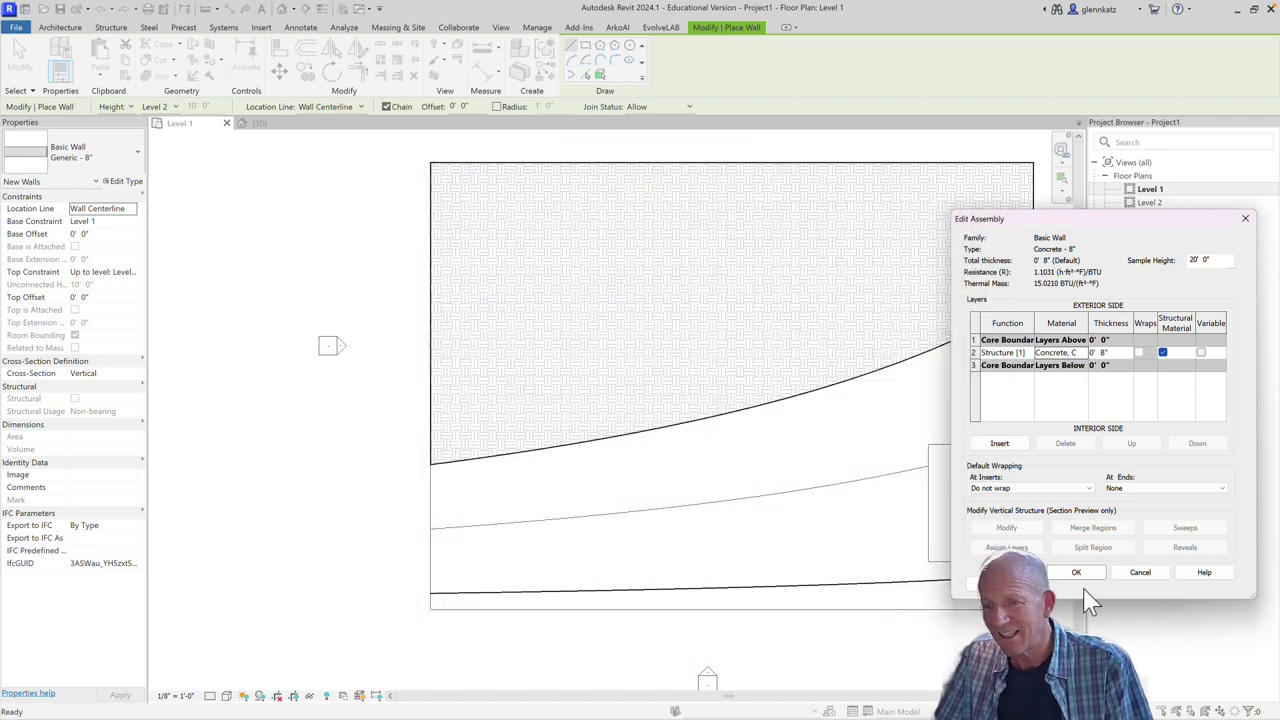
click(1078, 572)
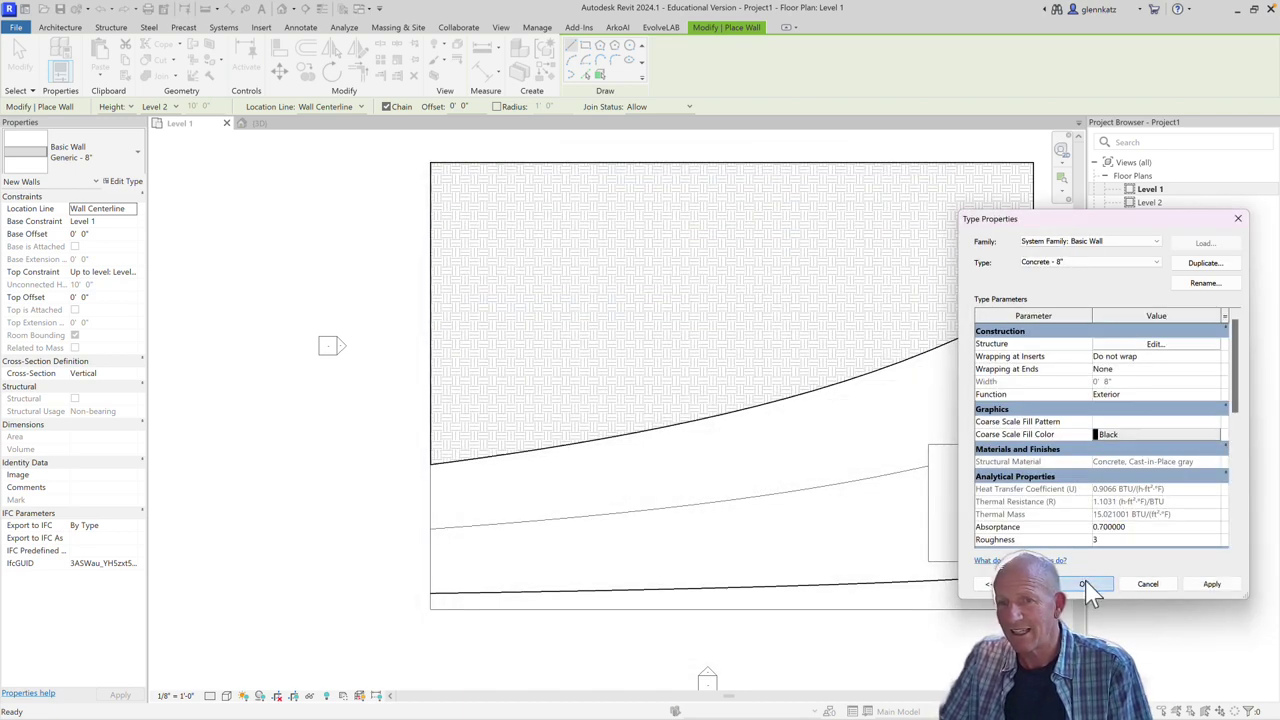
click(1087, 585)
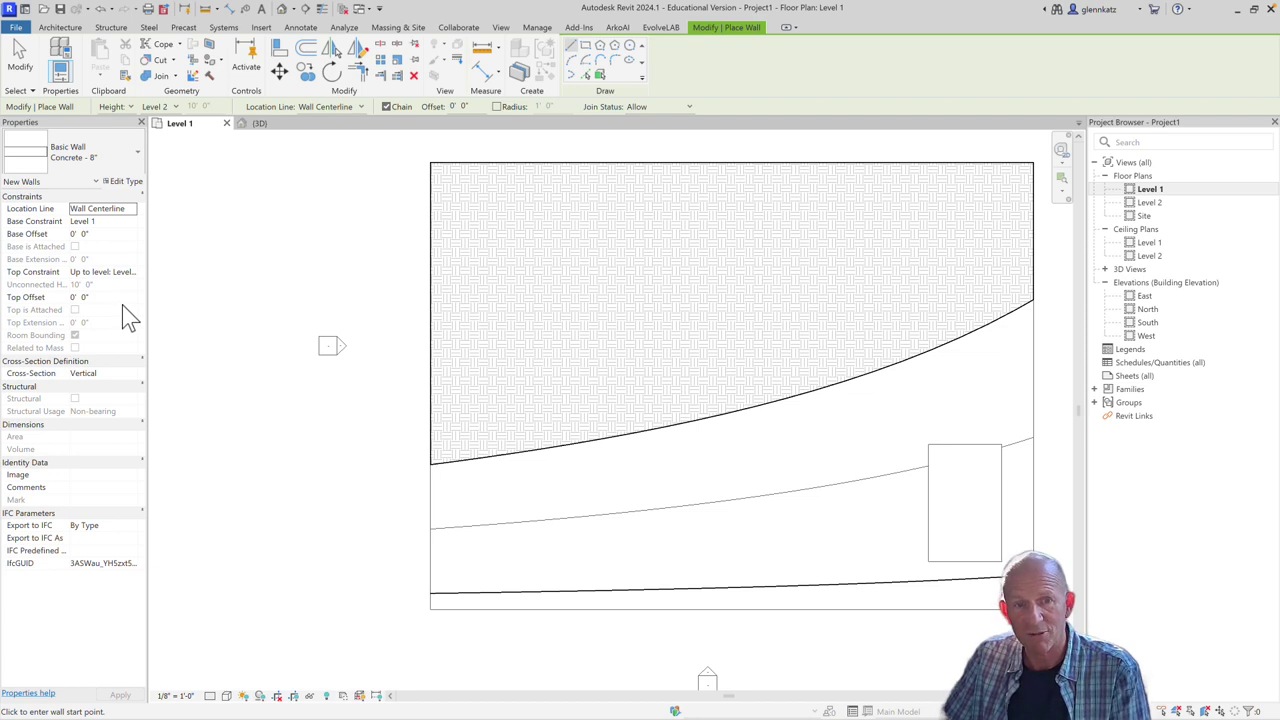
Draw a rectangle of Concrete - 8" walls about 48'-6" by 29'-0" in the middle of the toposolid and view it in 3D
click(585, 45)
click(585, 316)
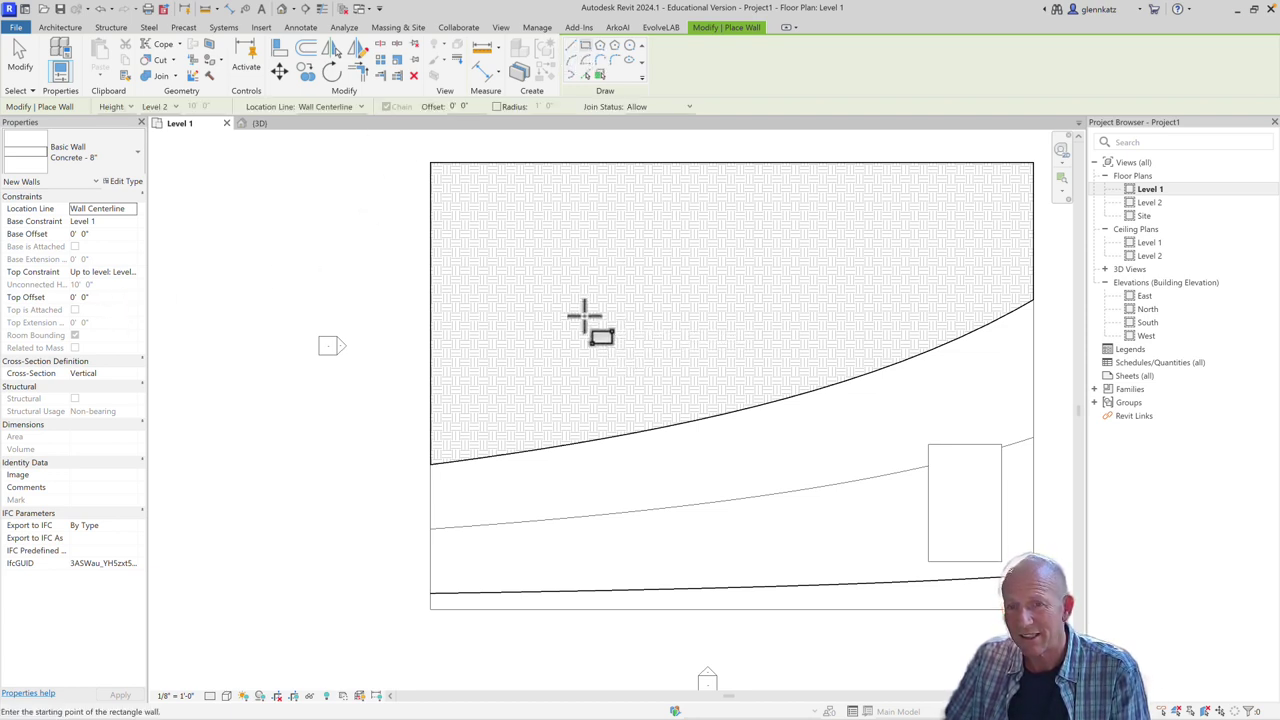
click(805, 446)
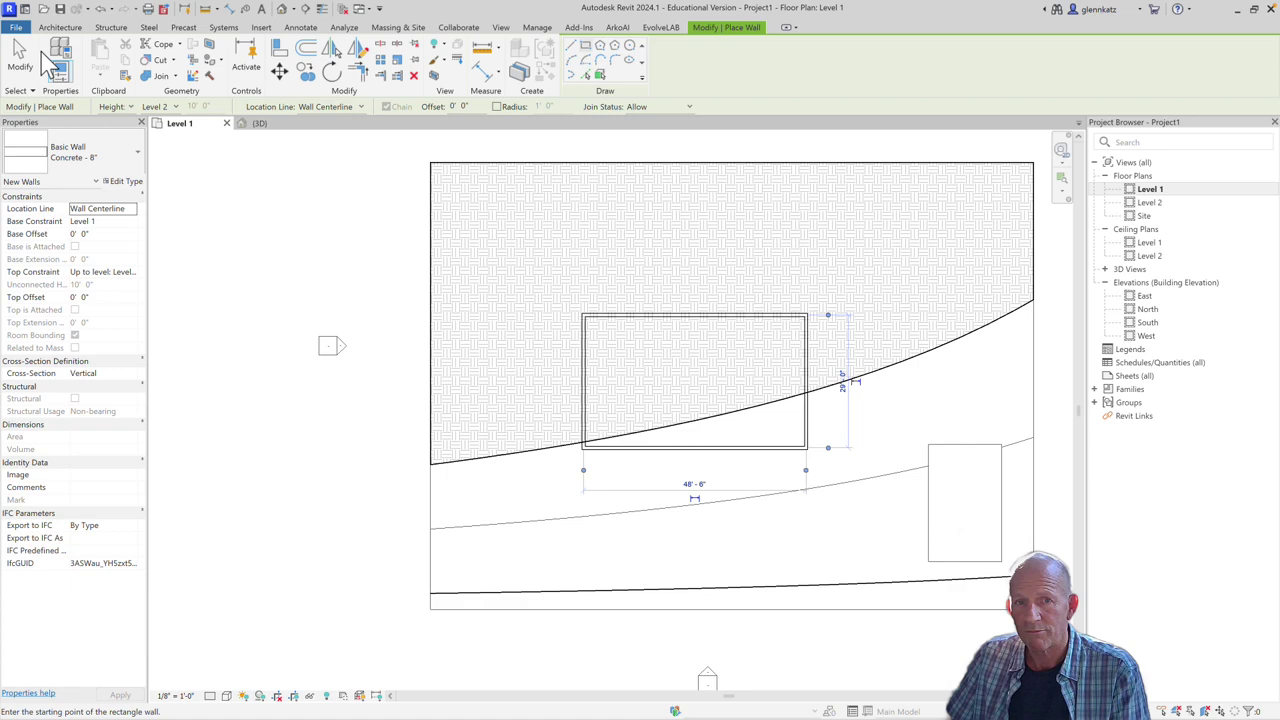
click(20, 58)
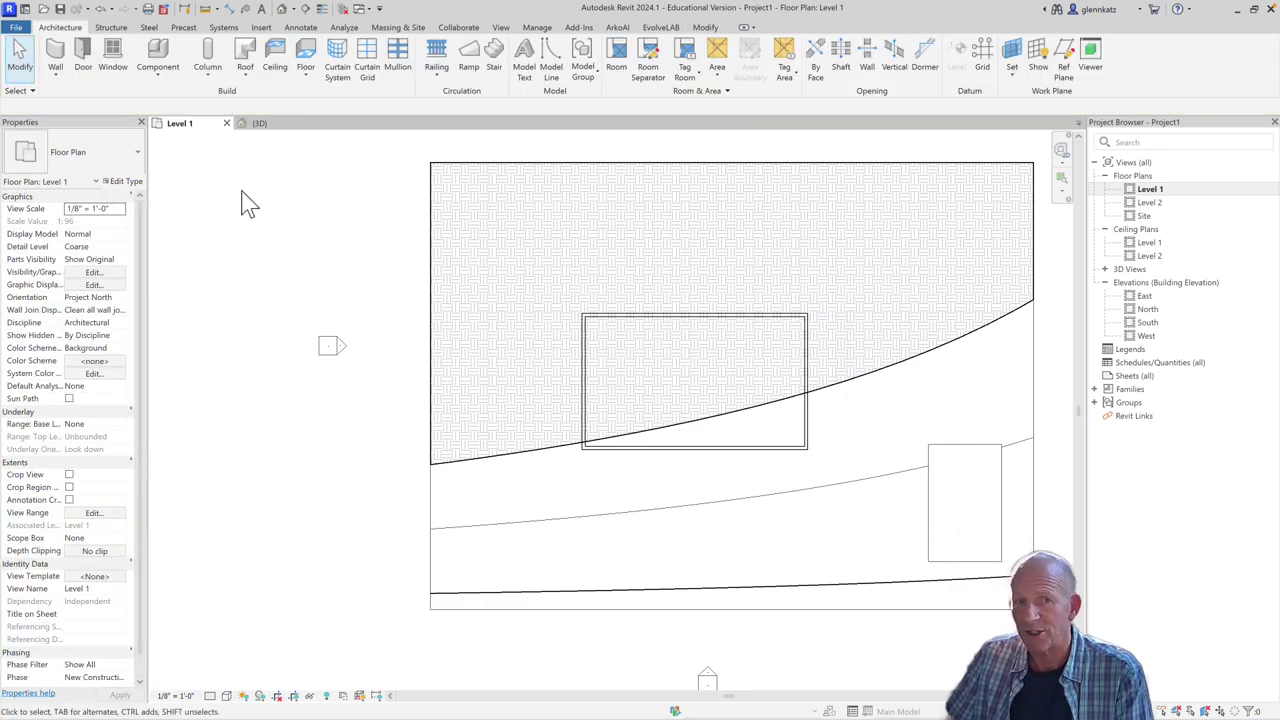
click(257, 124)
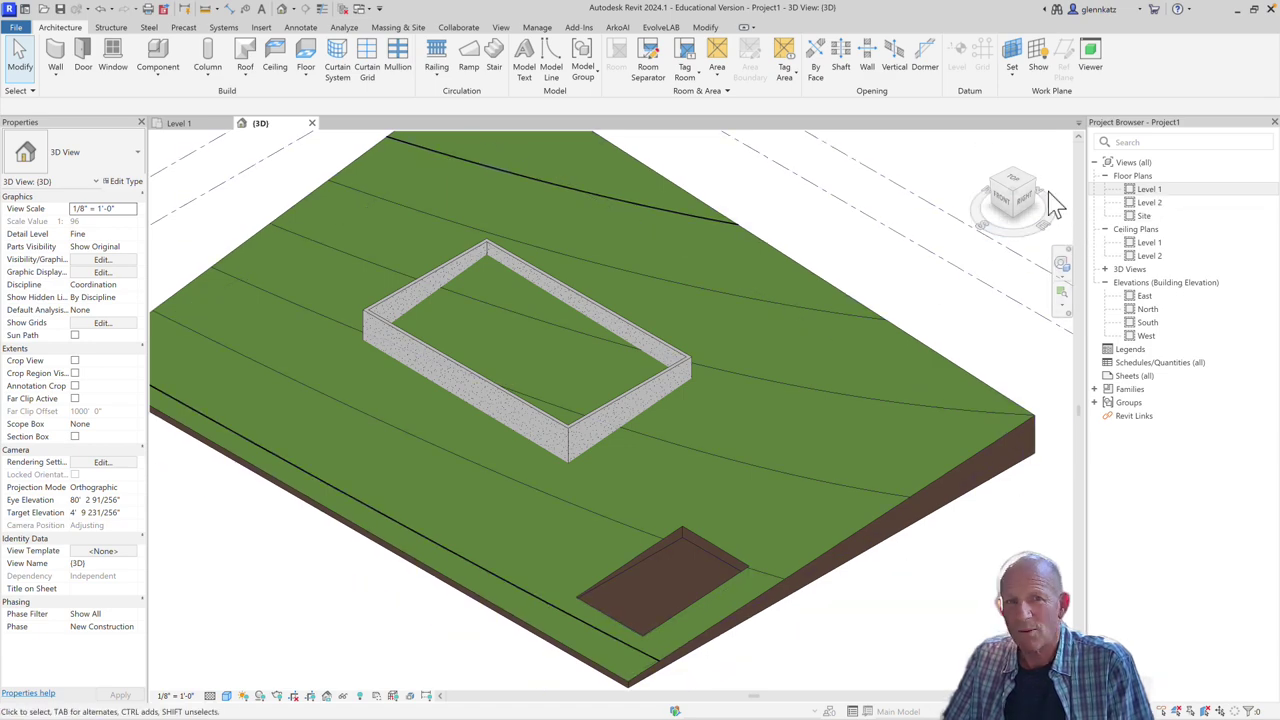
On Level 1, create an in-place model in the Toposolid category and name it "Void 2"
click(200, 122)
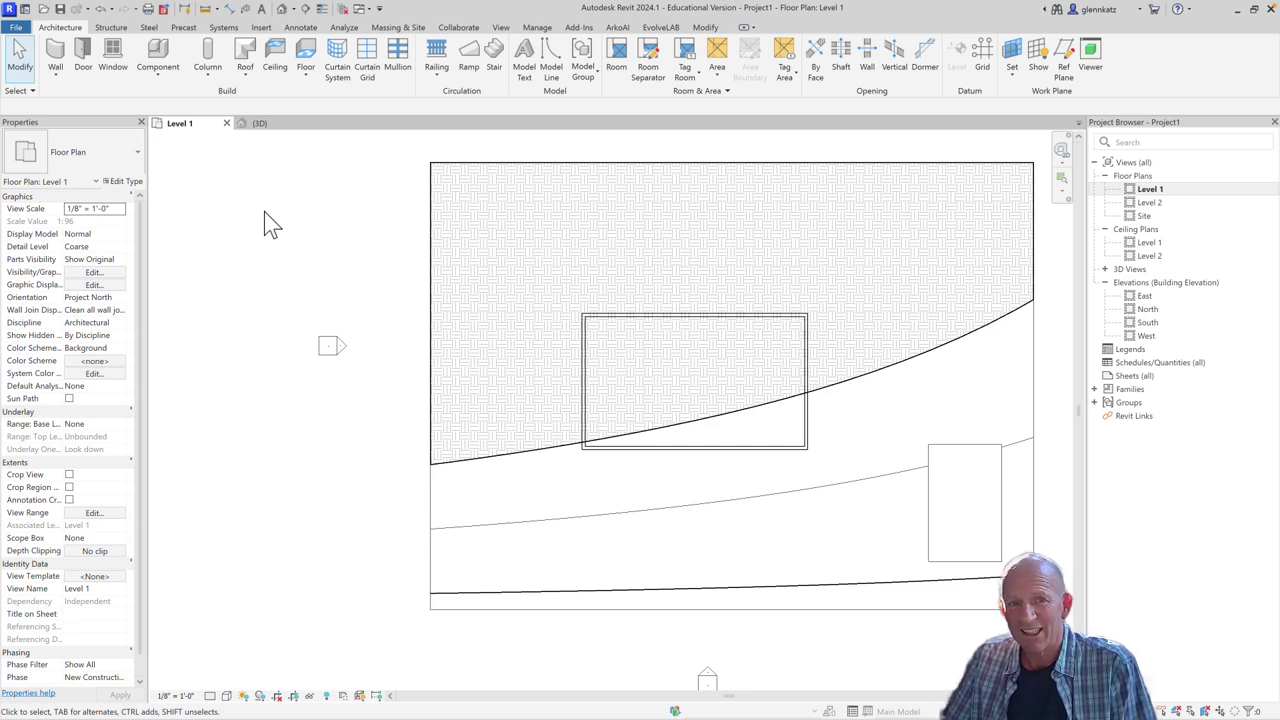
click(165, 82)
click(172, 130)
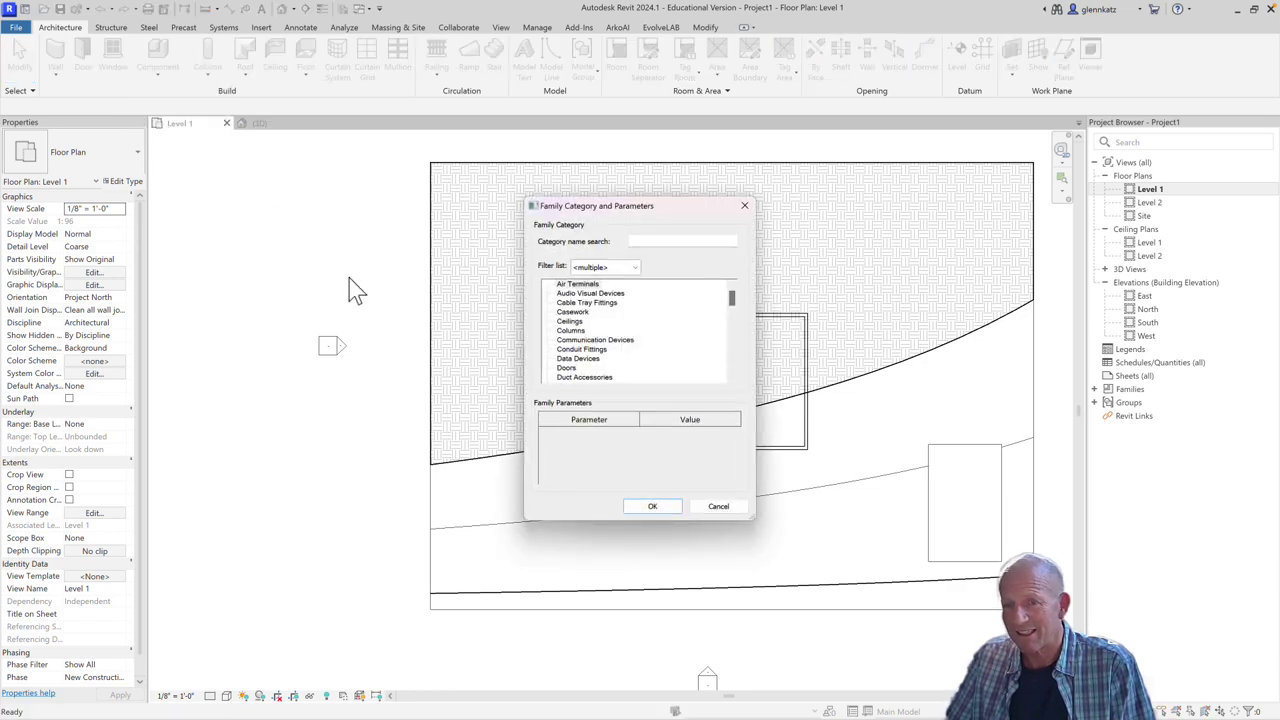
drag(733, 300, 735, 380)
click(582, 349)
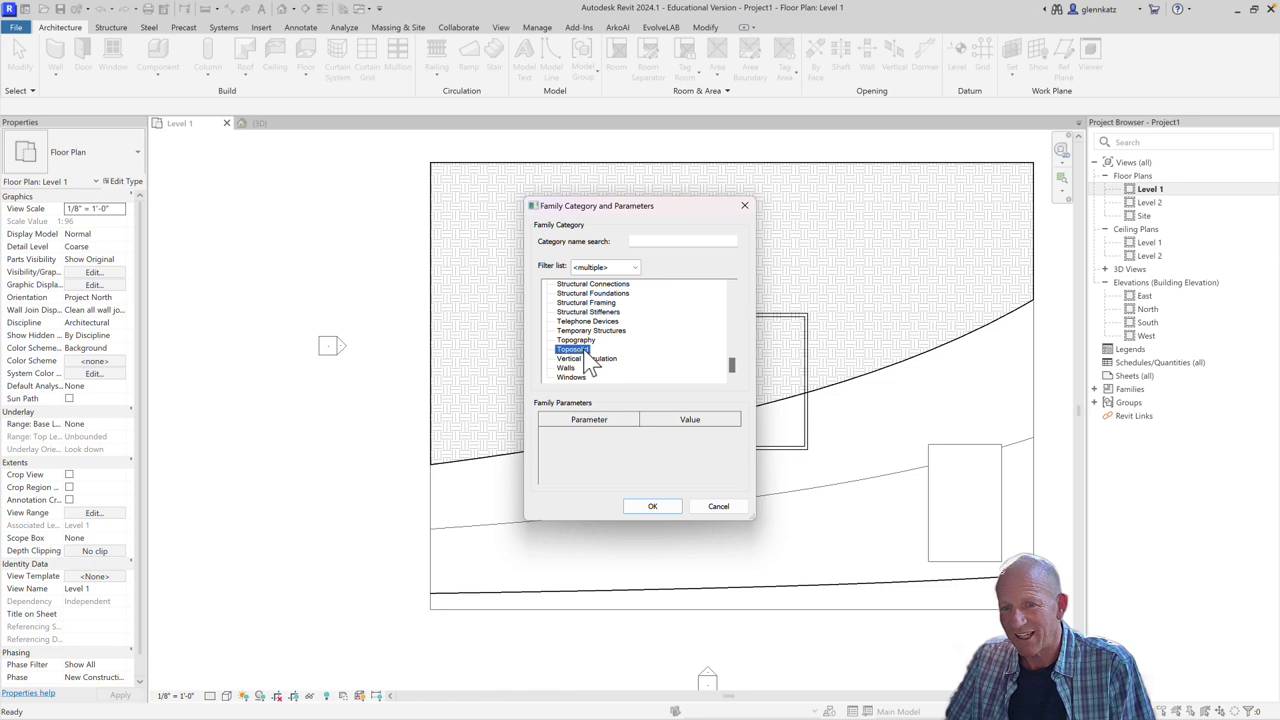
click(651, 507)
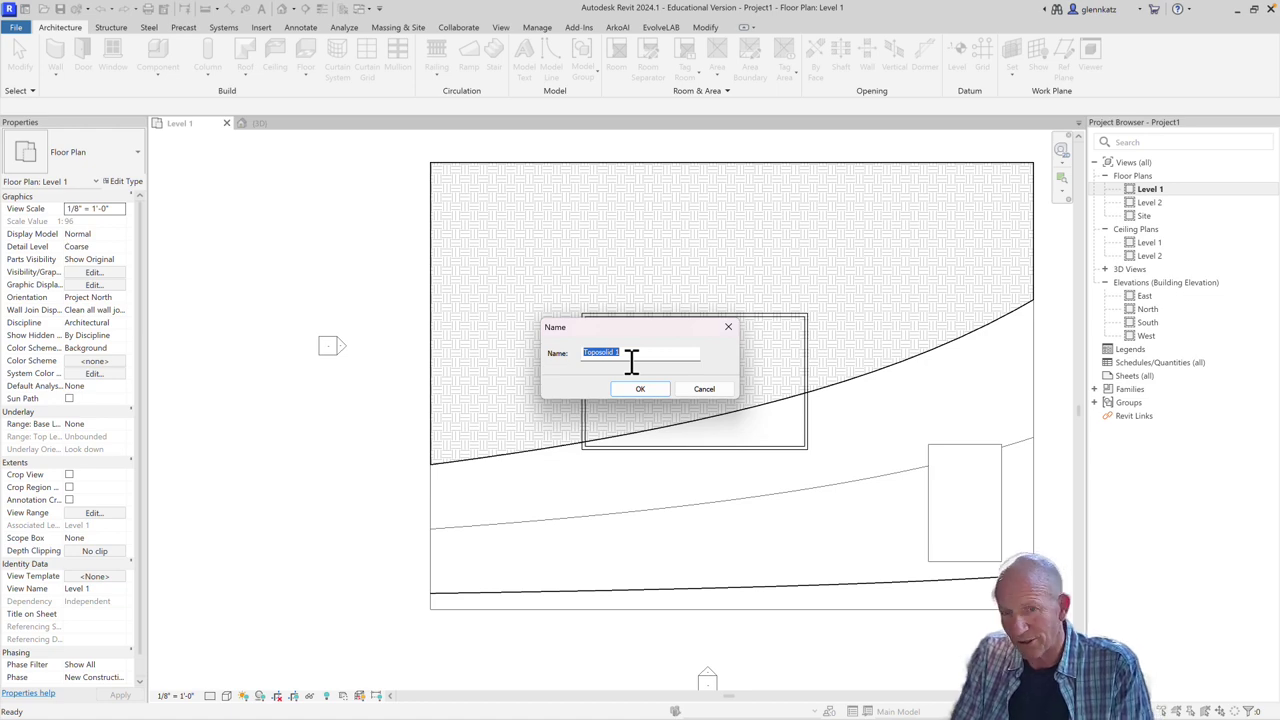
text(Void 2)
key(Return)
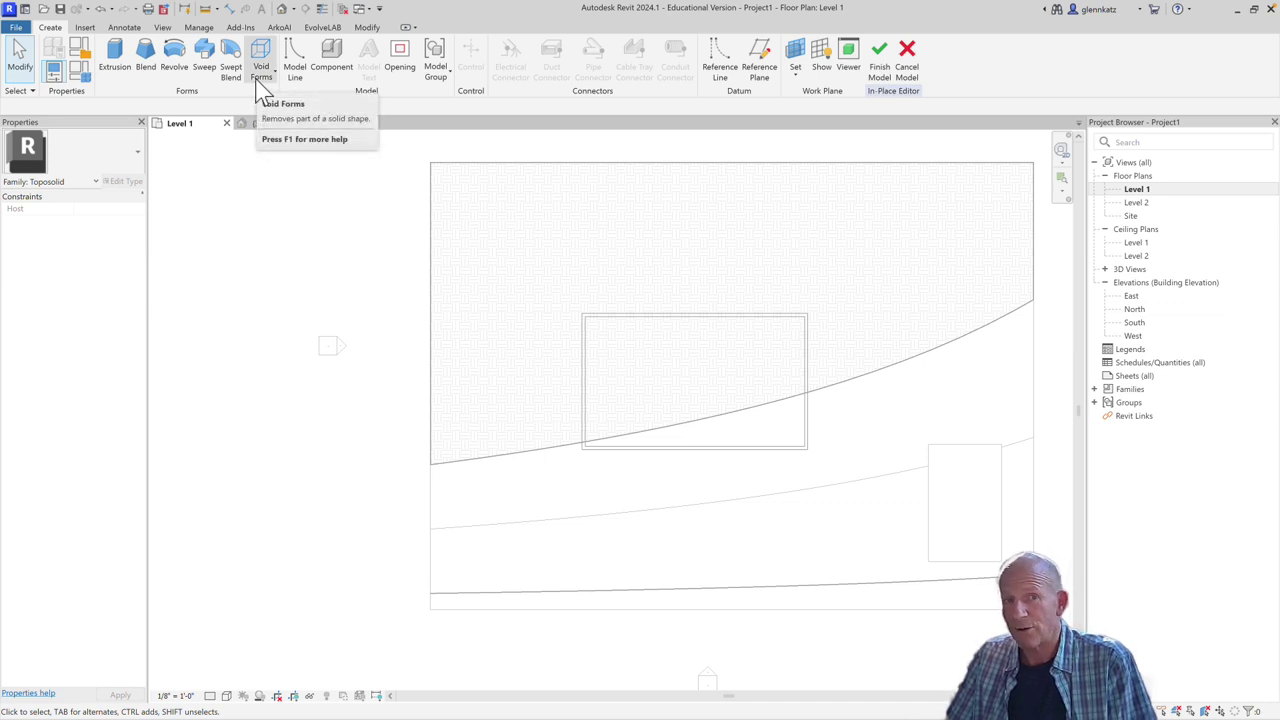
Sketch a rectangular extrusion profile along the inside faces of the concrete walls
click(106, 64)
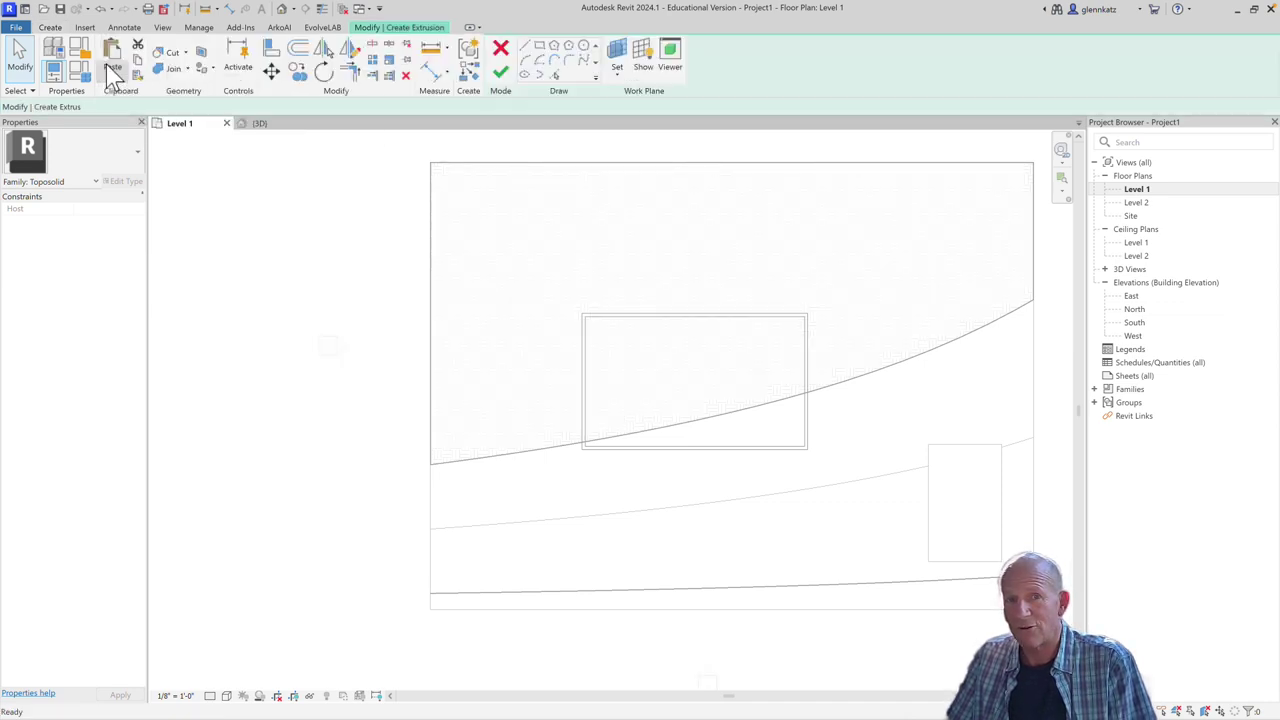
click(539, 46)
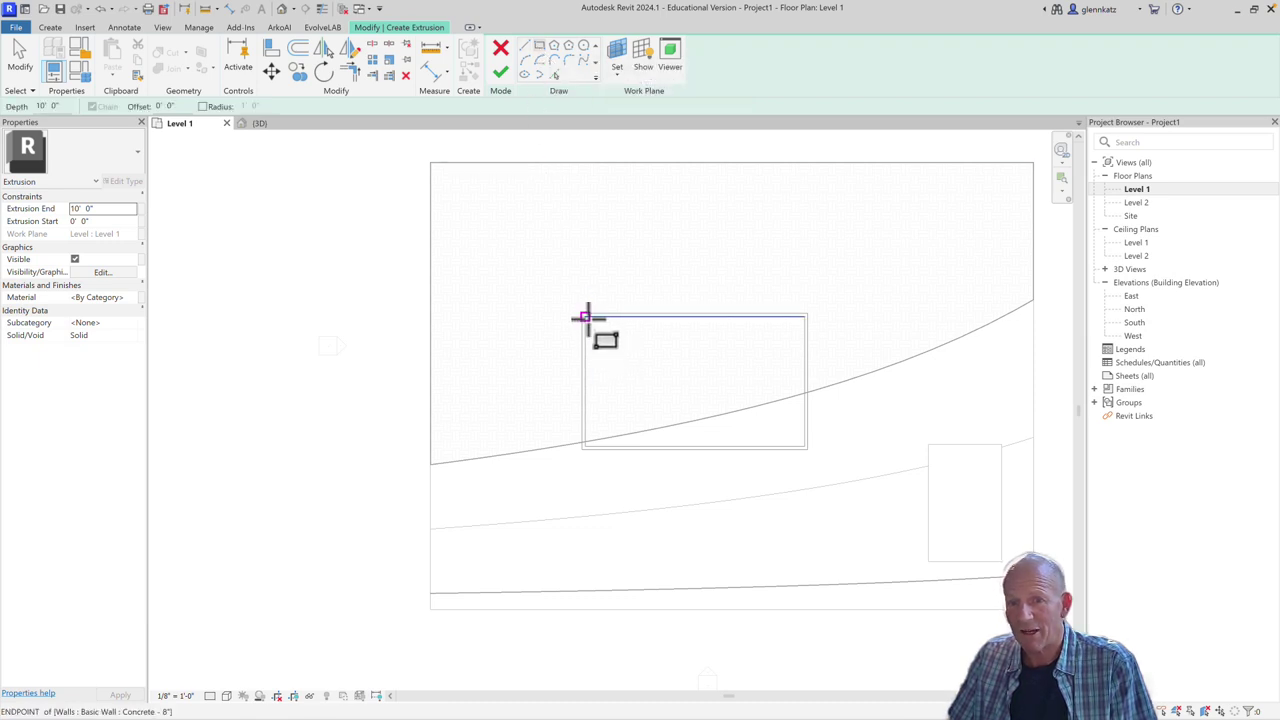
click(587, 318)
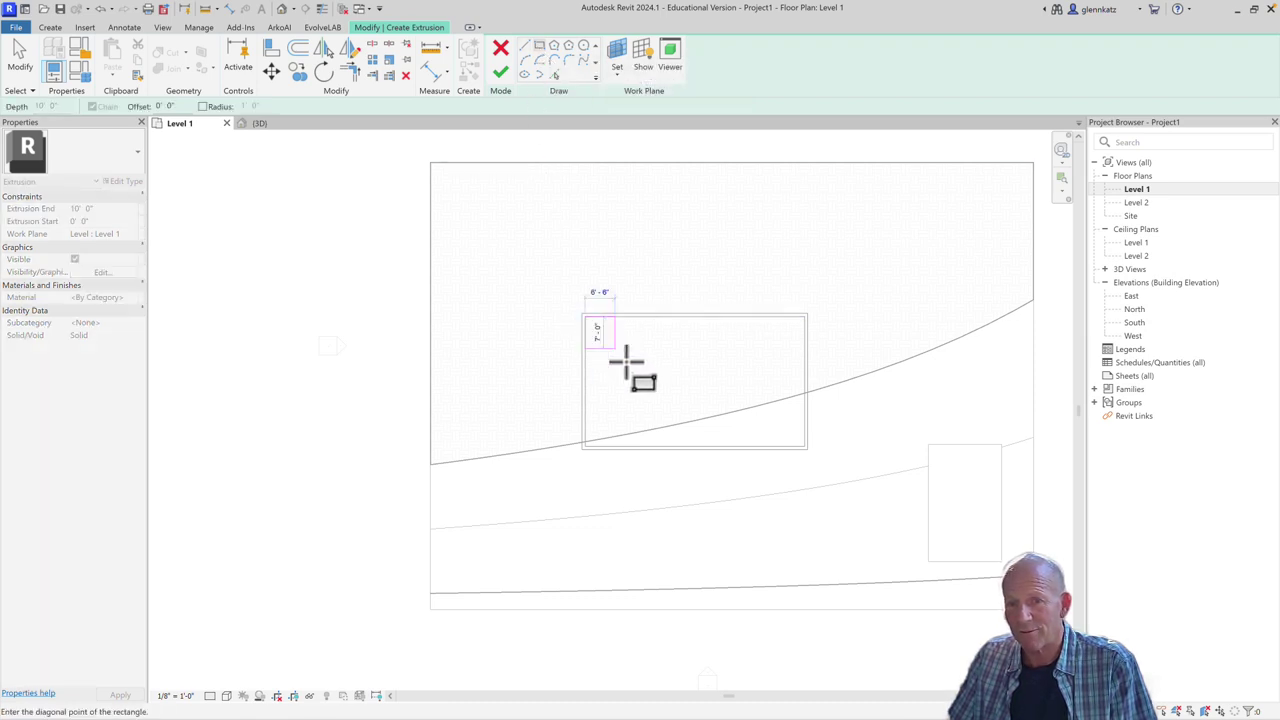
click(803, 446)
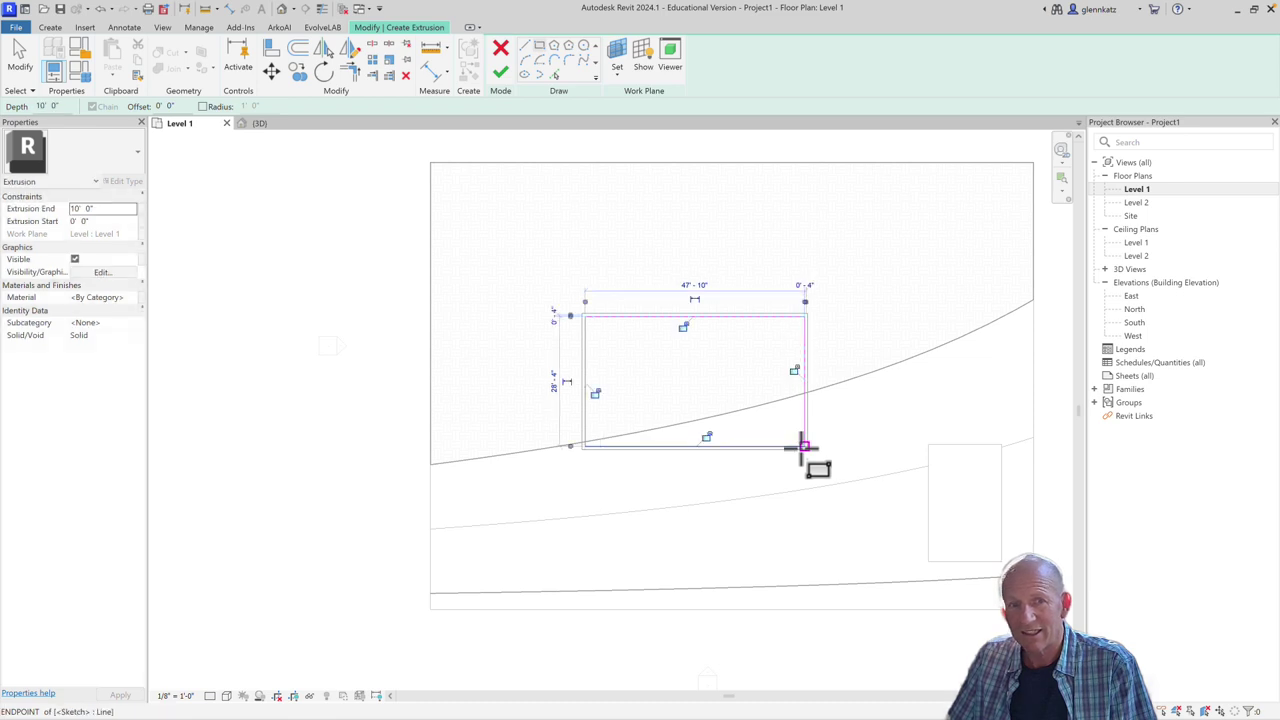
Change the extrusion from solid to void and finish its sketch
click(121, 336)
click(131, 335)
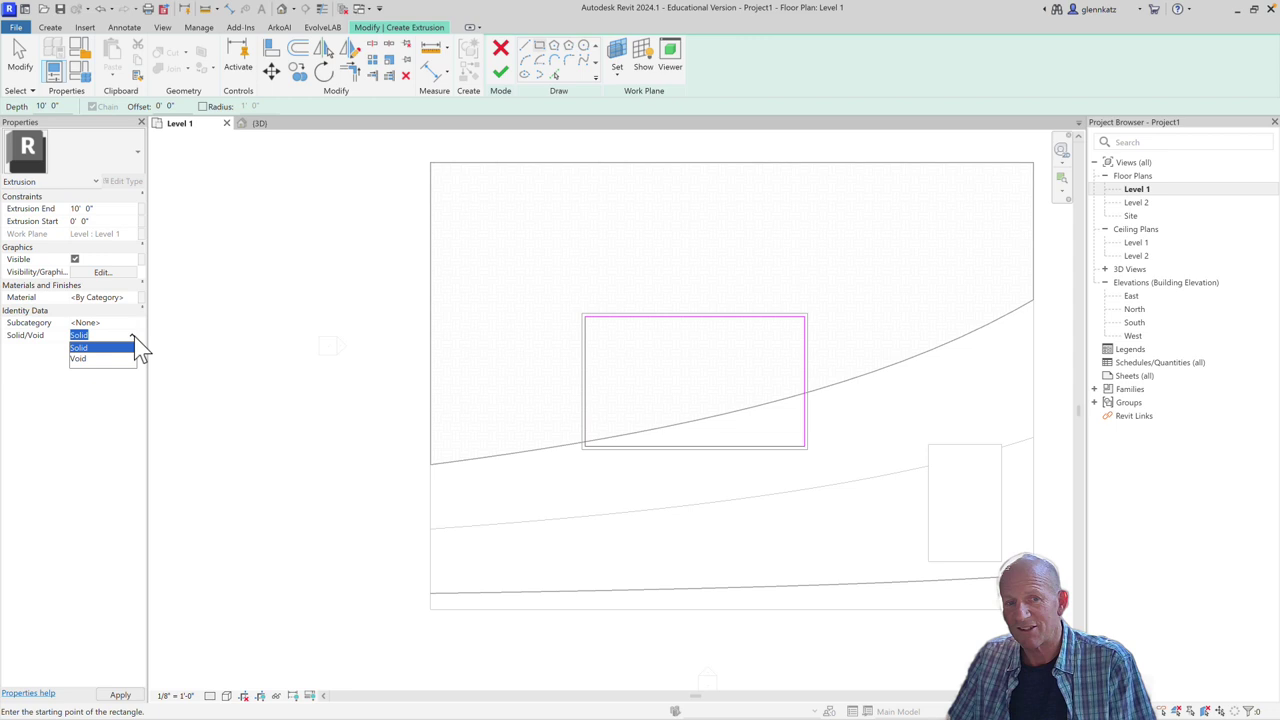
click(113, 354)
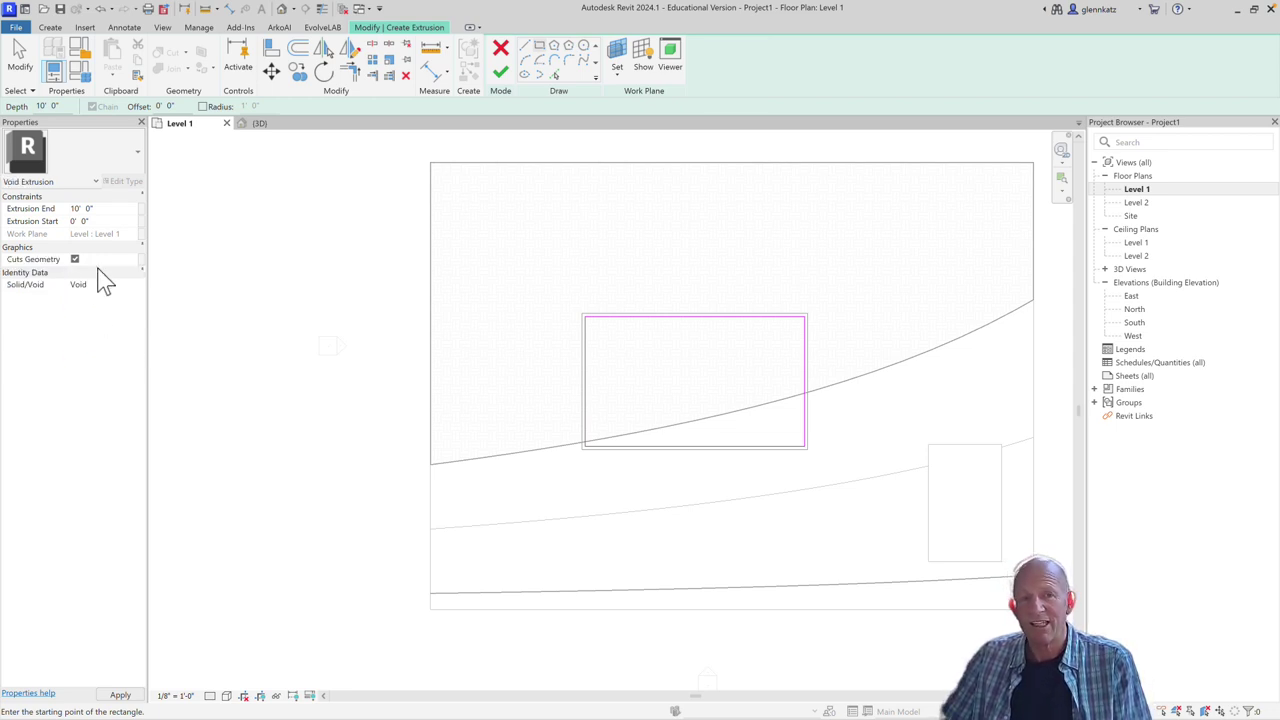
click(103, 222)
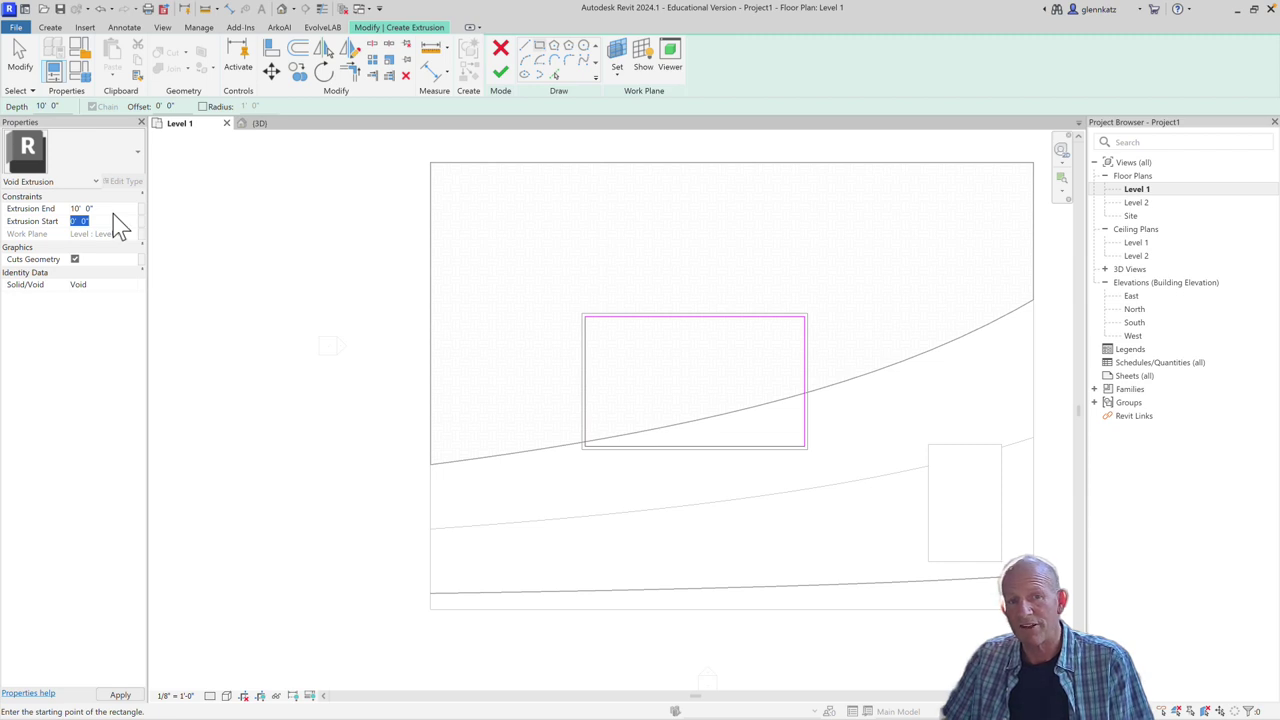
click(500, 72)
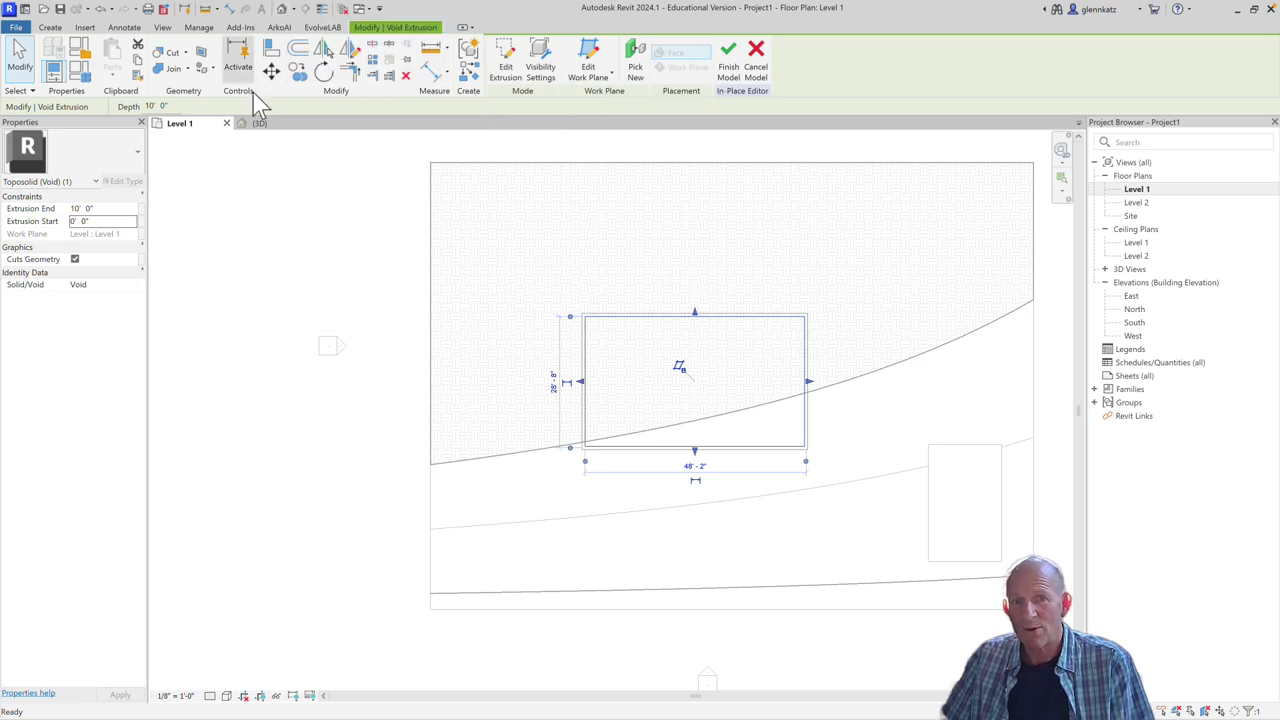
In the 3D view, cut the toposolid with the void inside the walls using Cut Geometry and finish the in-place model
click(253, 124)
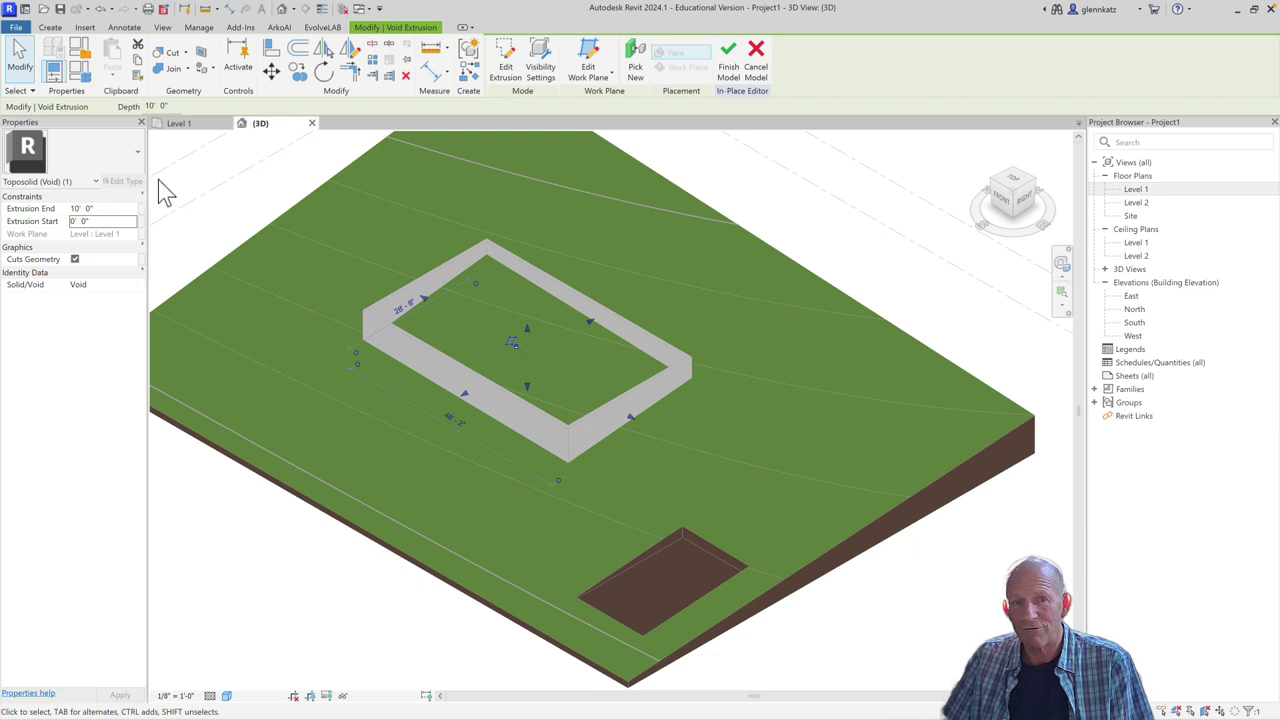
click(22, 62)
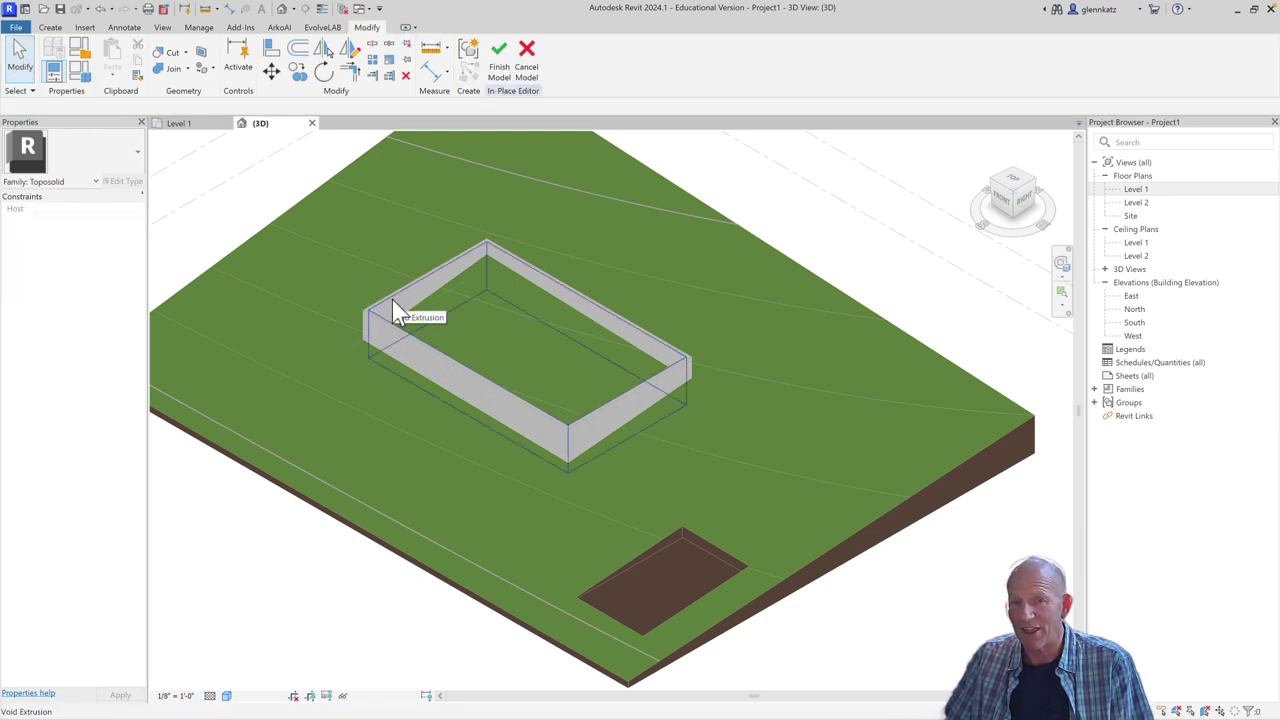
click(165, 52)
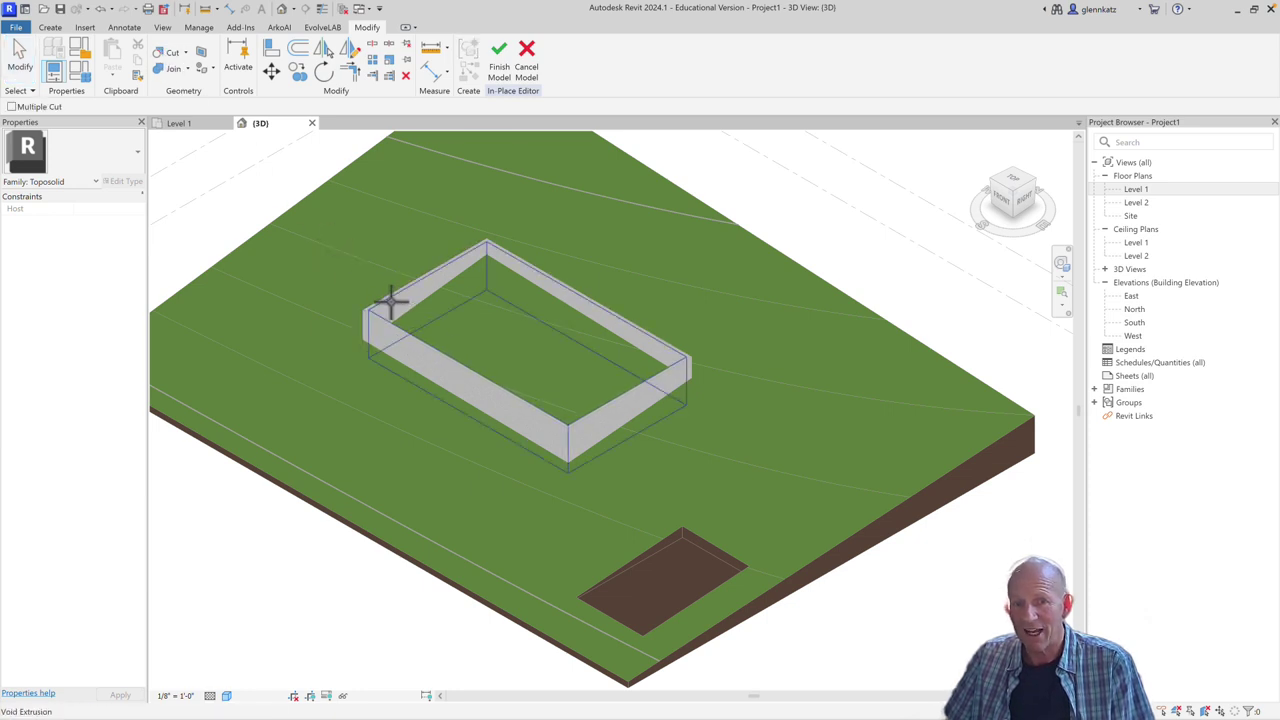
click(391, 298)
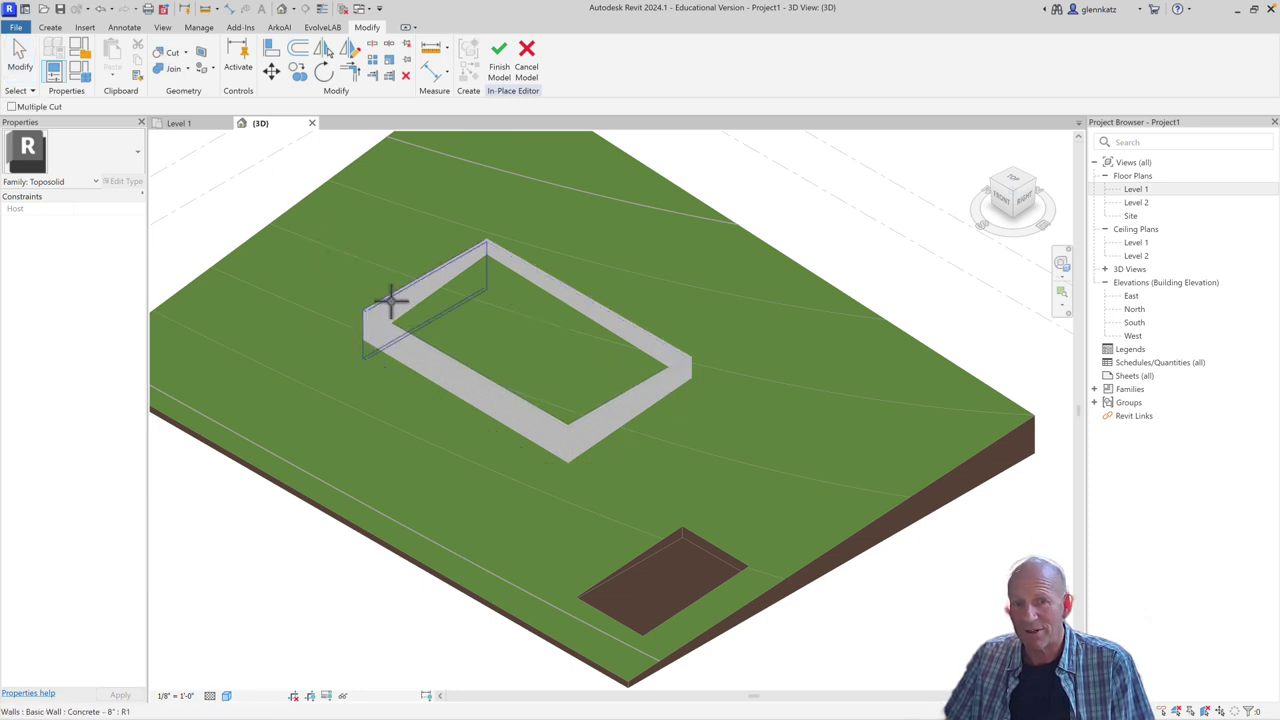
click(285, 208)
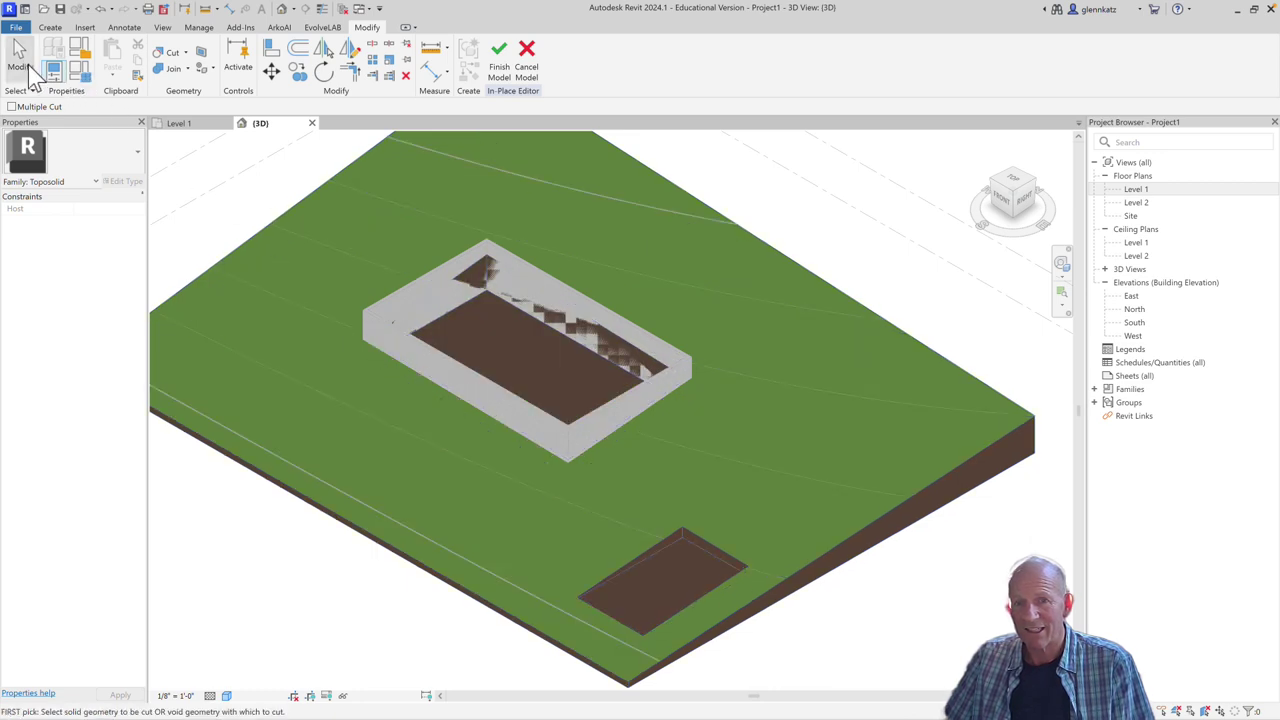
click(22, 58)
scroll(465, 362, up, 2)
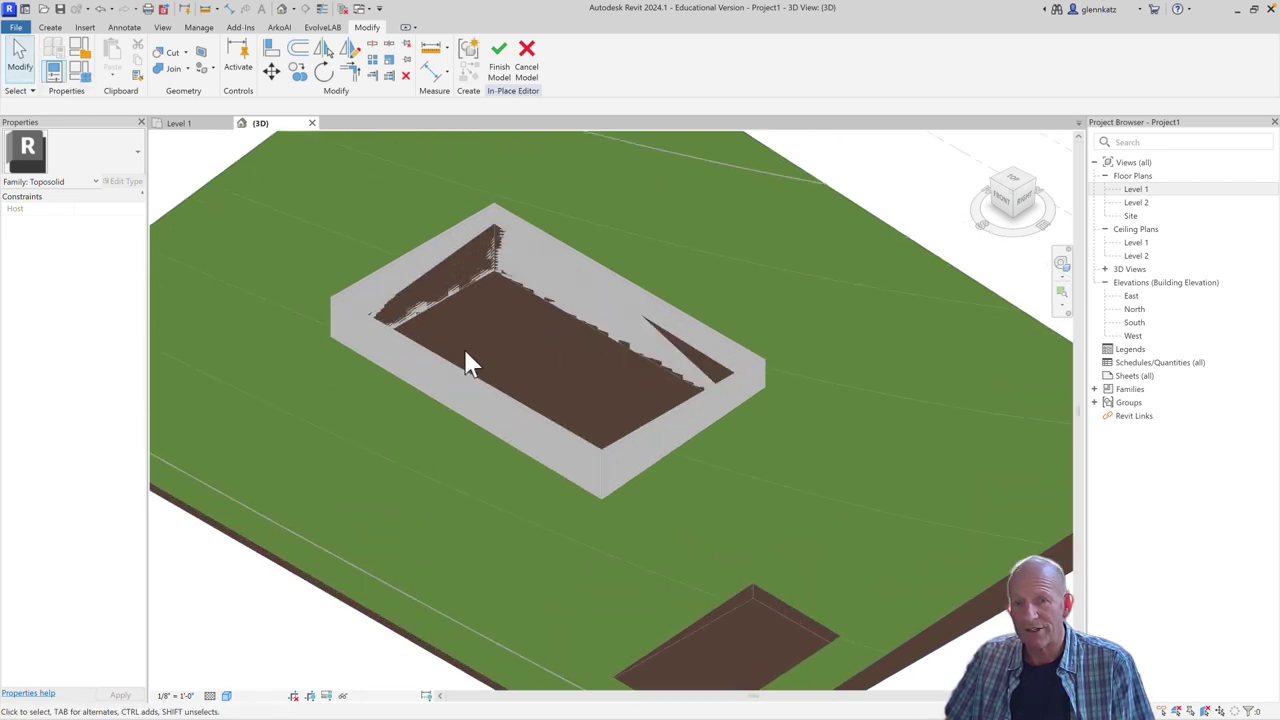
middle_drag(465, 353, 523, 420)
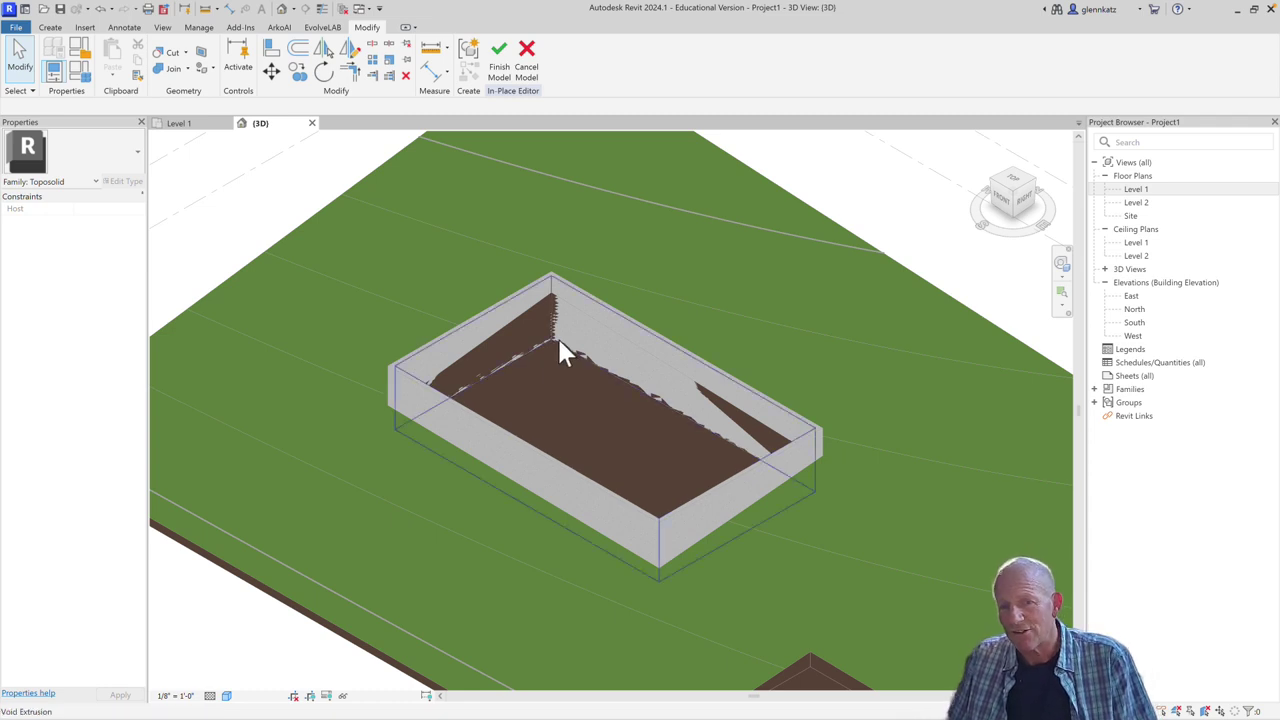
scroll(560, 350, up, 3)
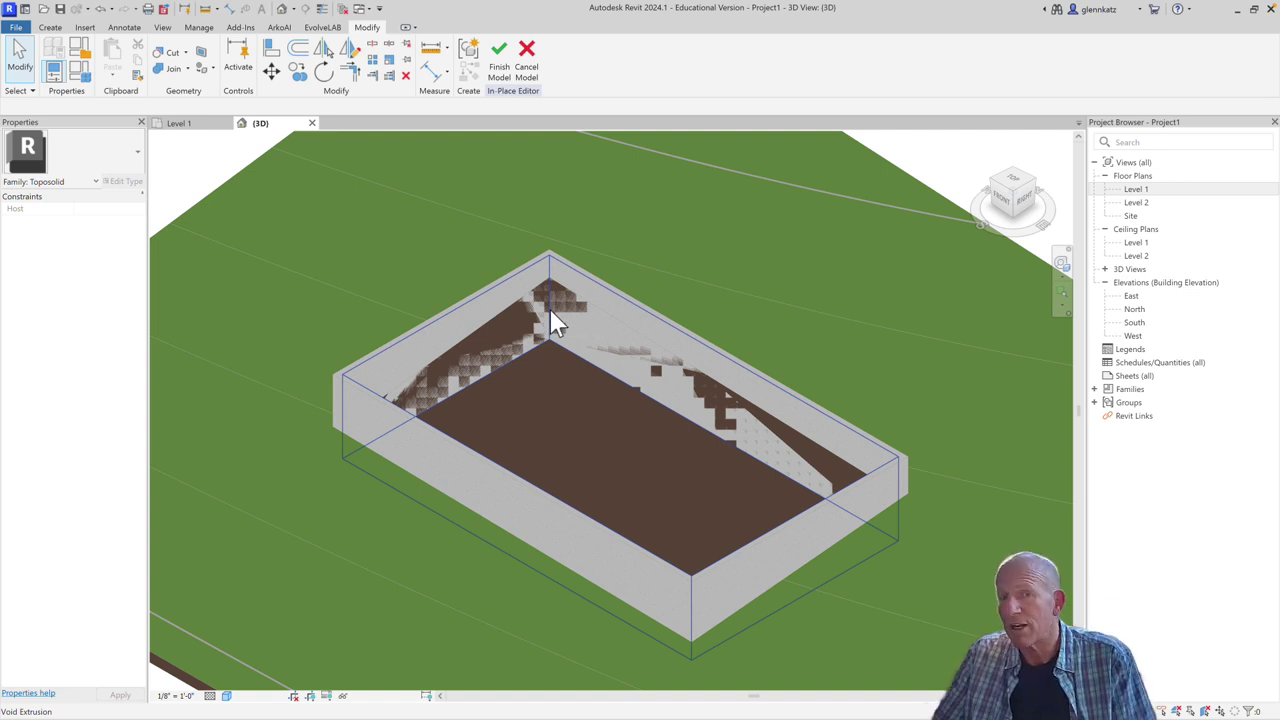
click(501, 70)
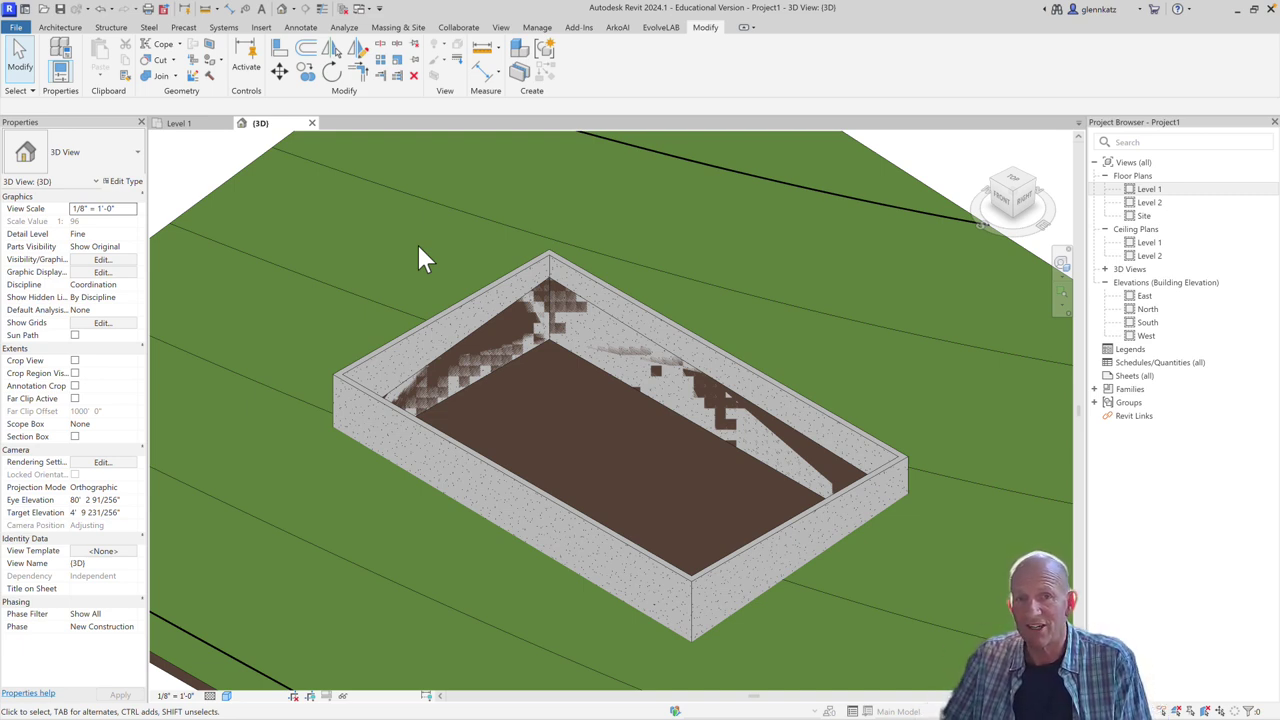
Cut the toposolid with the two far concrete walls of the rectangle using Cut Geometry
click(152, 62)
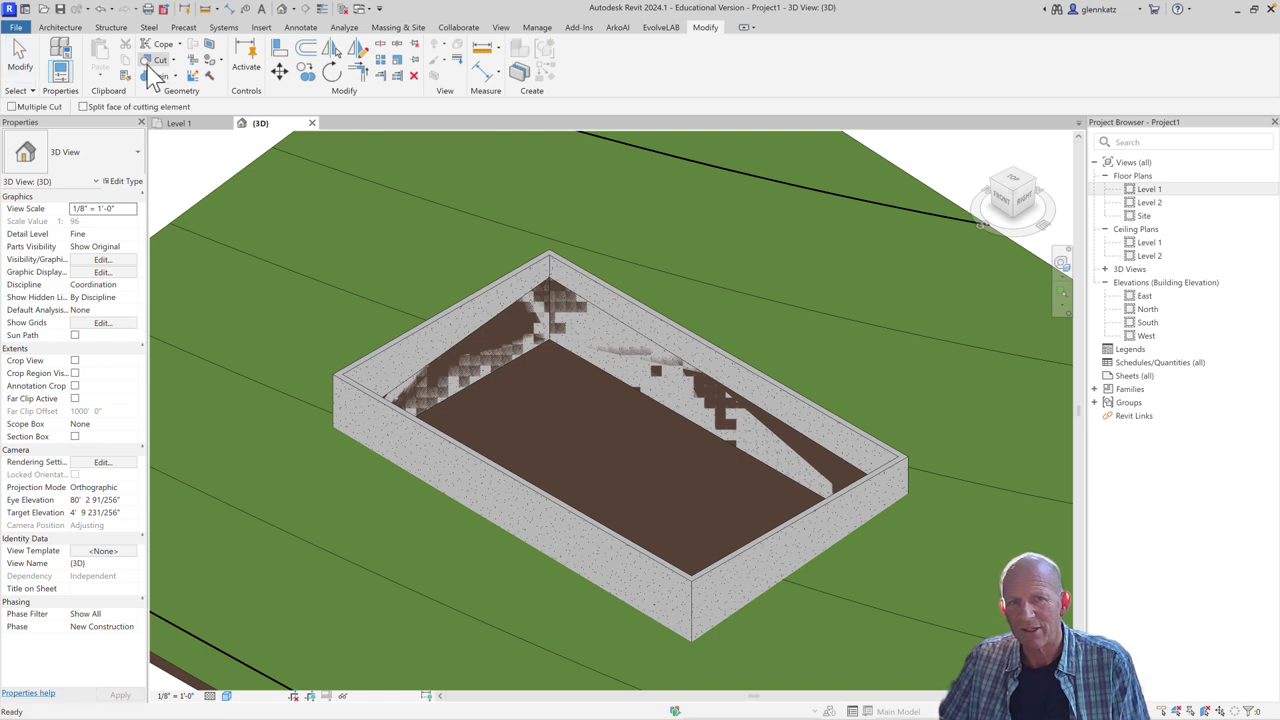
click(213, 195)
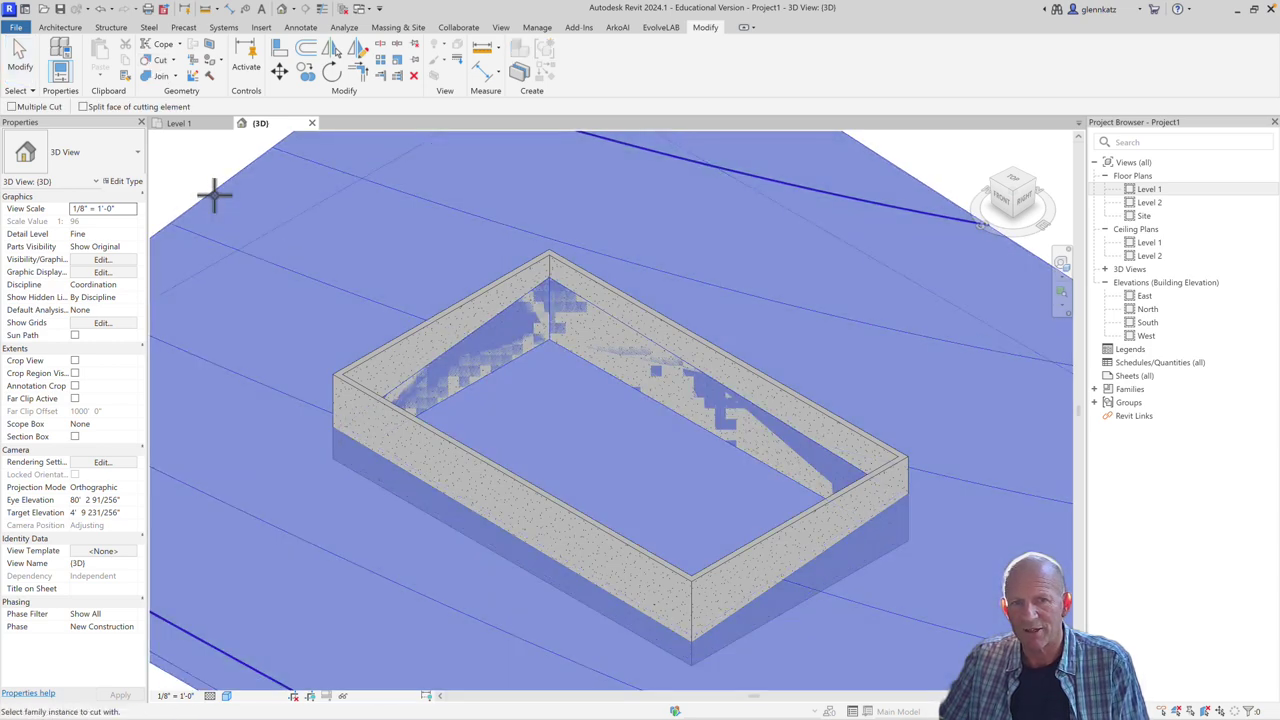
click(410, 340)
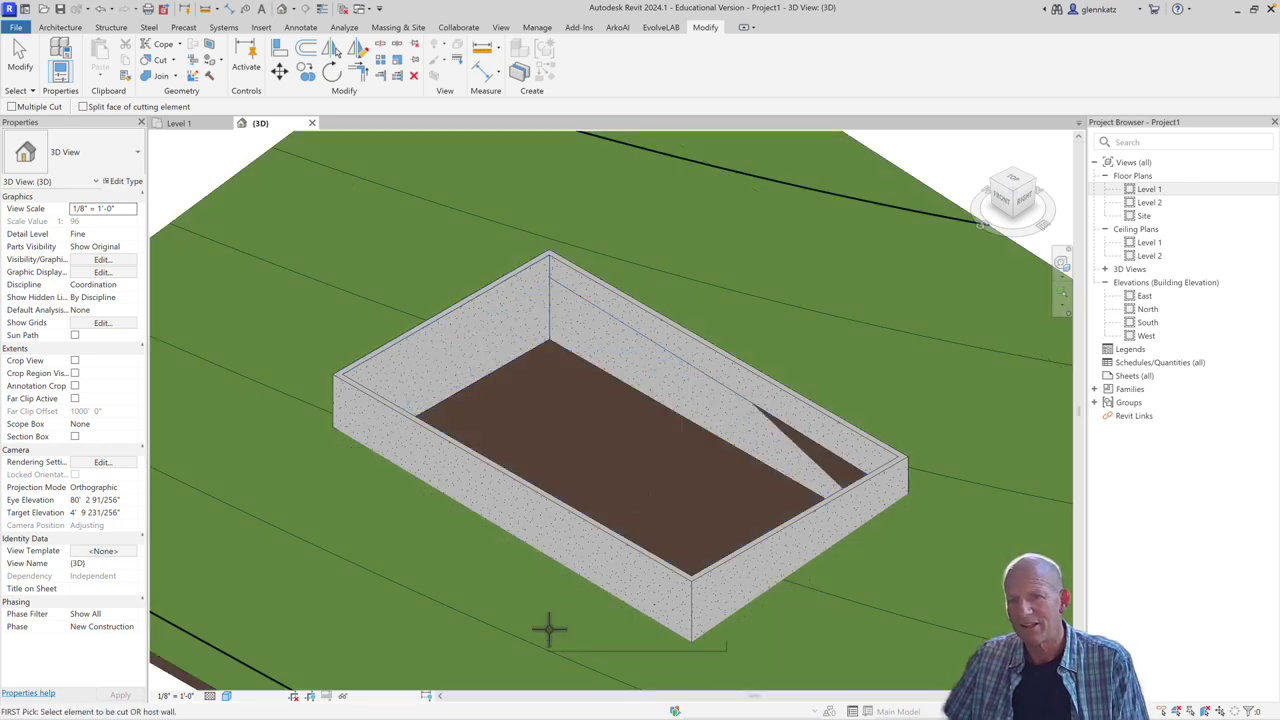
key(Escape)
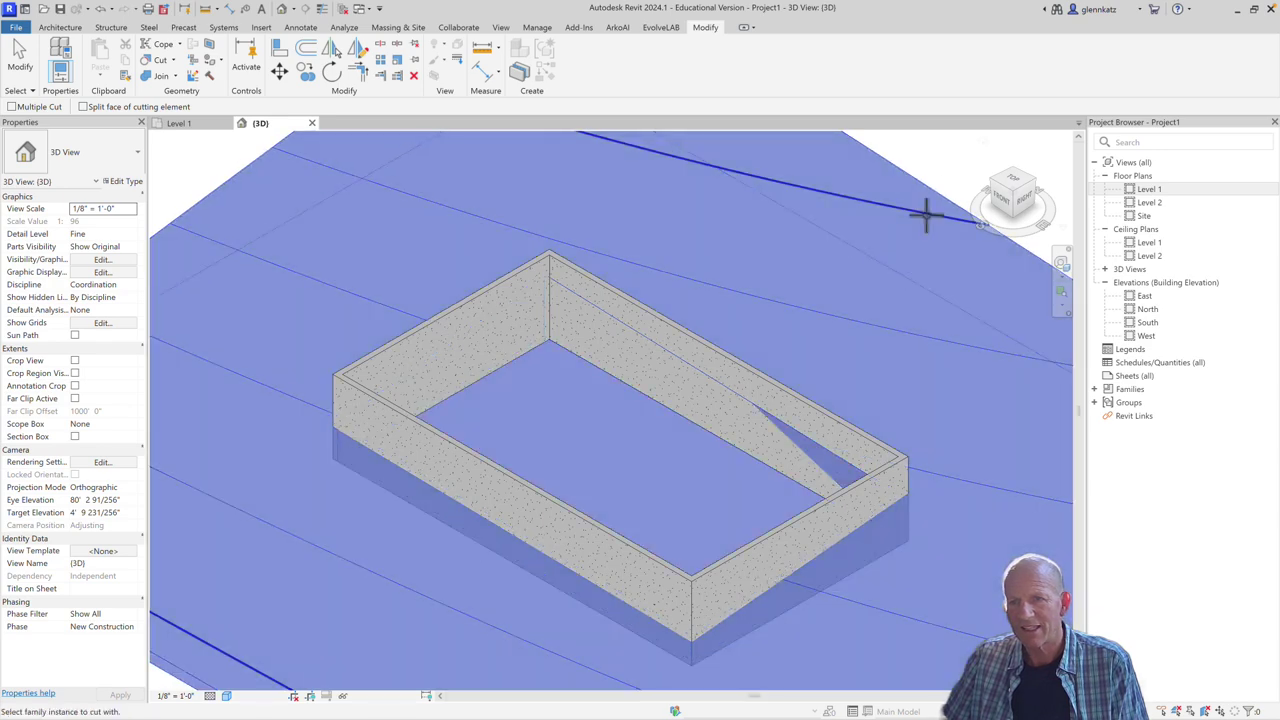
click(758, 375)
key(Escape)
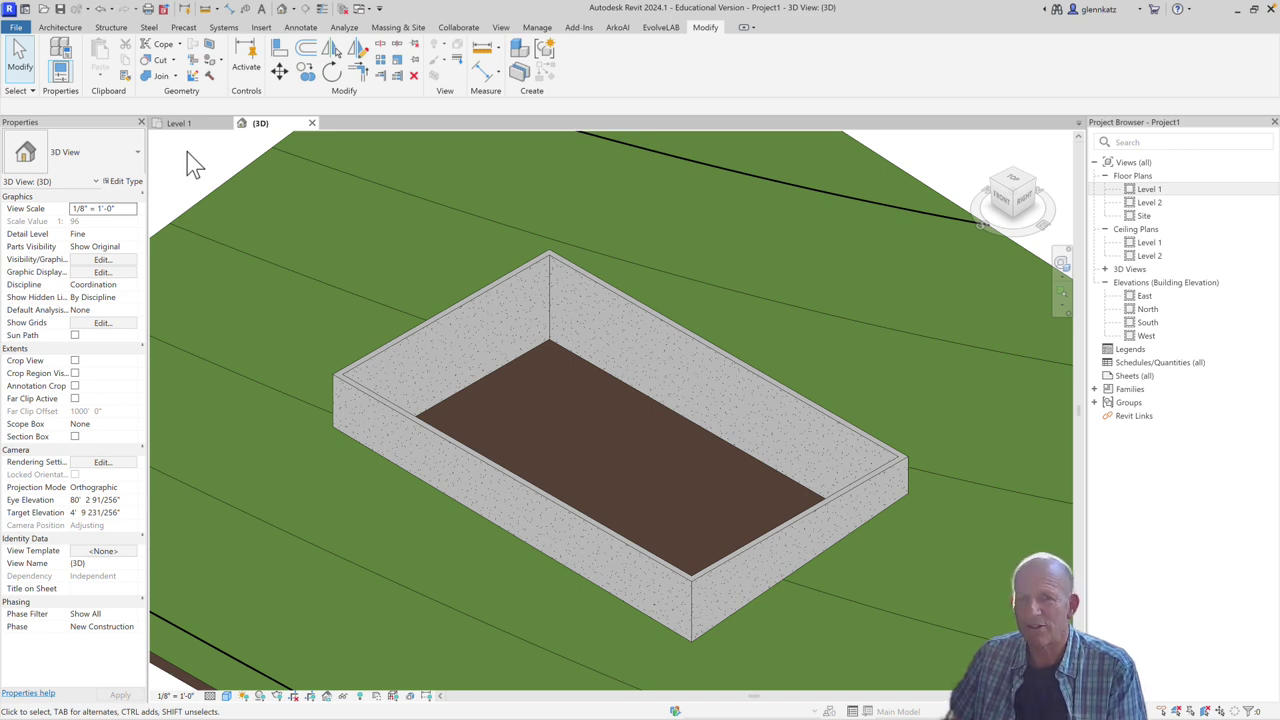
Cut the toposolid with the two near concrete walls using Cut Geometry, and exit the command
click(163, 64)
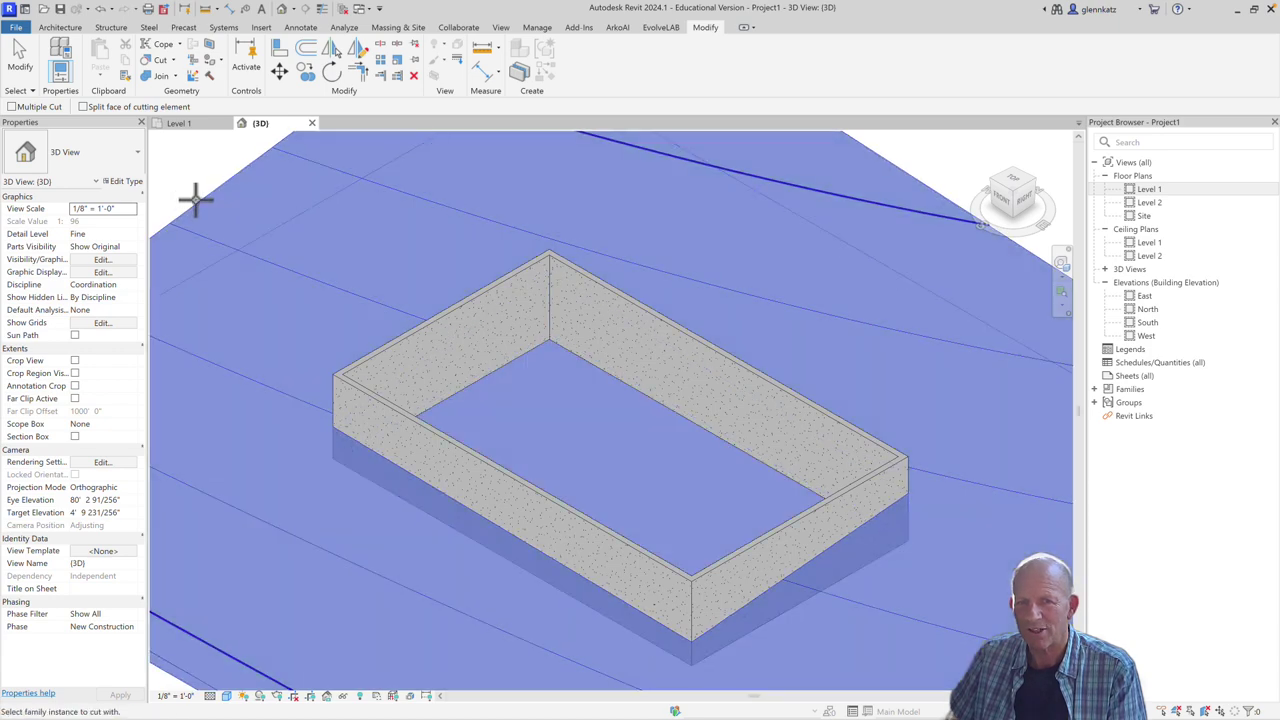
click(399, 411)
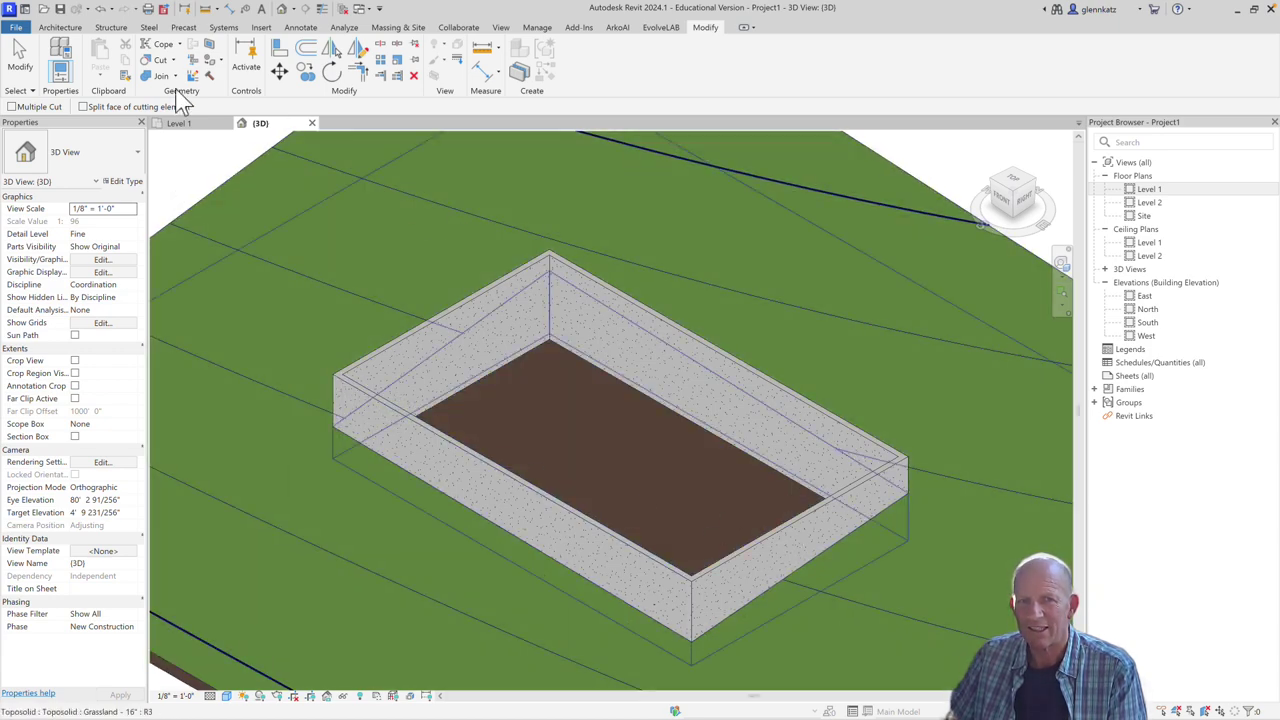
click(155, 62)
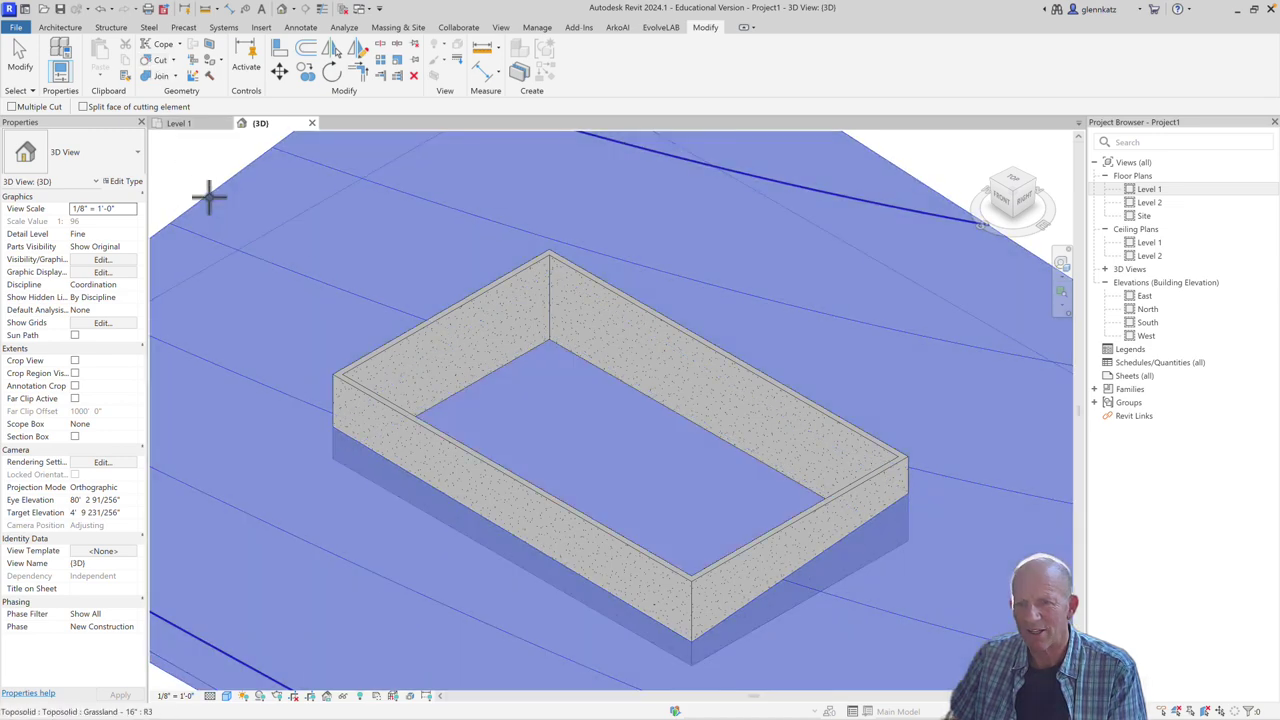
click(209, 197)
click(749, 545)
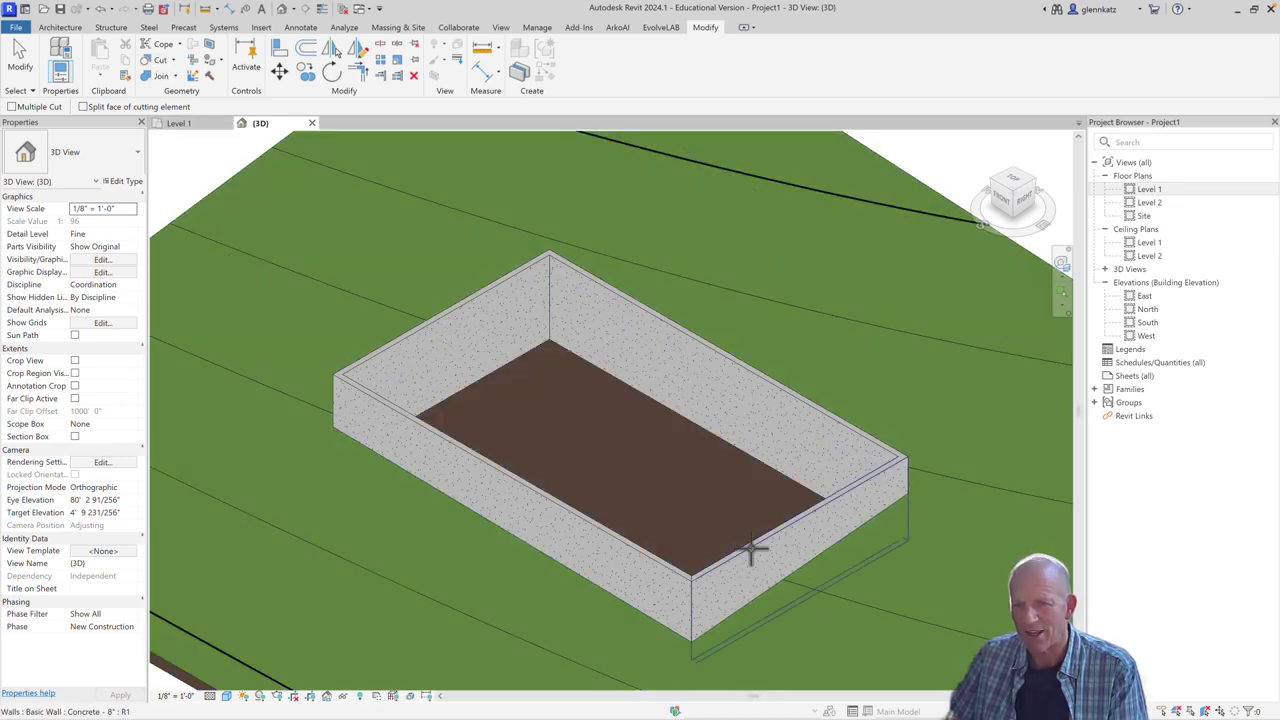
click(20, 55)
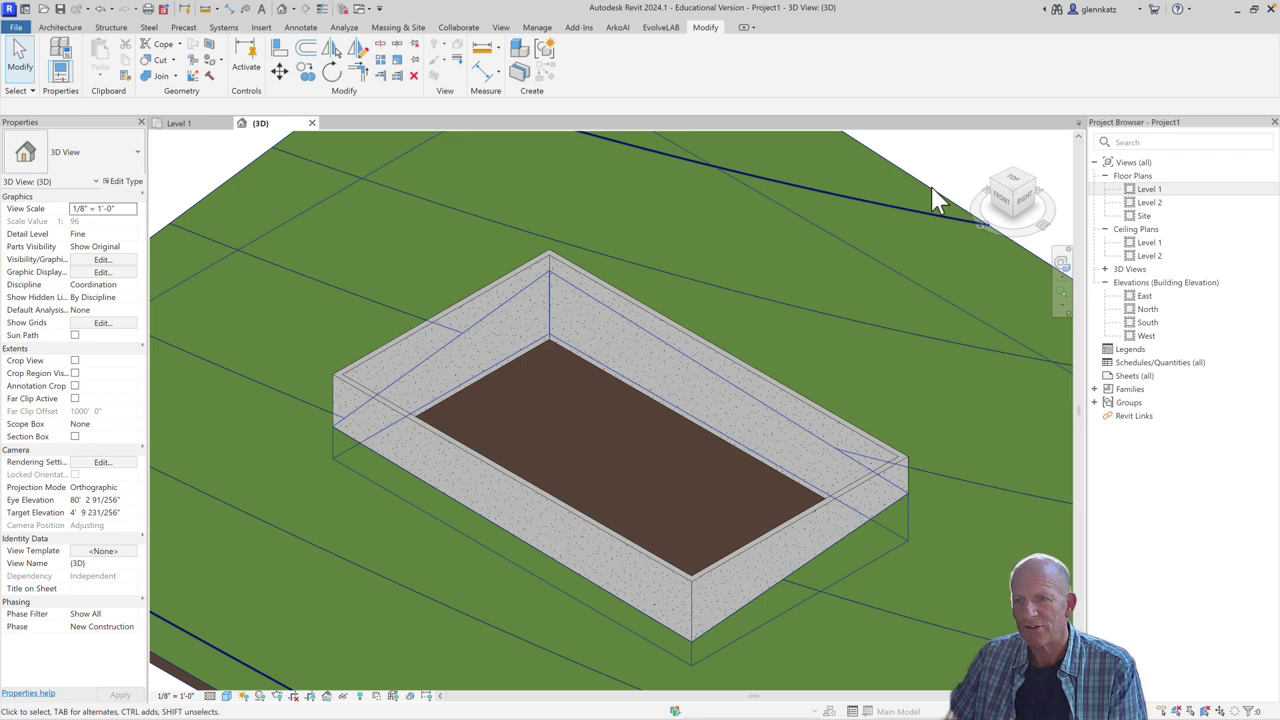
Examine the cut toposolid around the walled excavation from another angle in the 3D view
click(1061, 263)
mouse_move(832, 320)
mouse_down()
mouse_move(733, 393)
mouse_move(640, 378)
mouse_move(564, 340)
mouse_move(505, 338)
mouse_move(476, 364)
mouse_move(790, 330)
mouse_move(911, 334)
mouse_move(869, 348)
mouse_move(841, 325)
mouse_up()
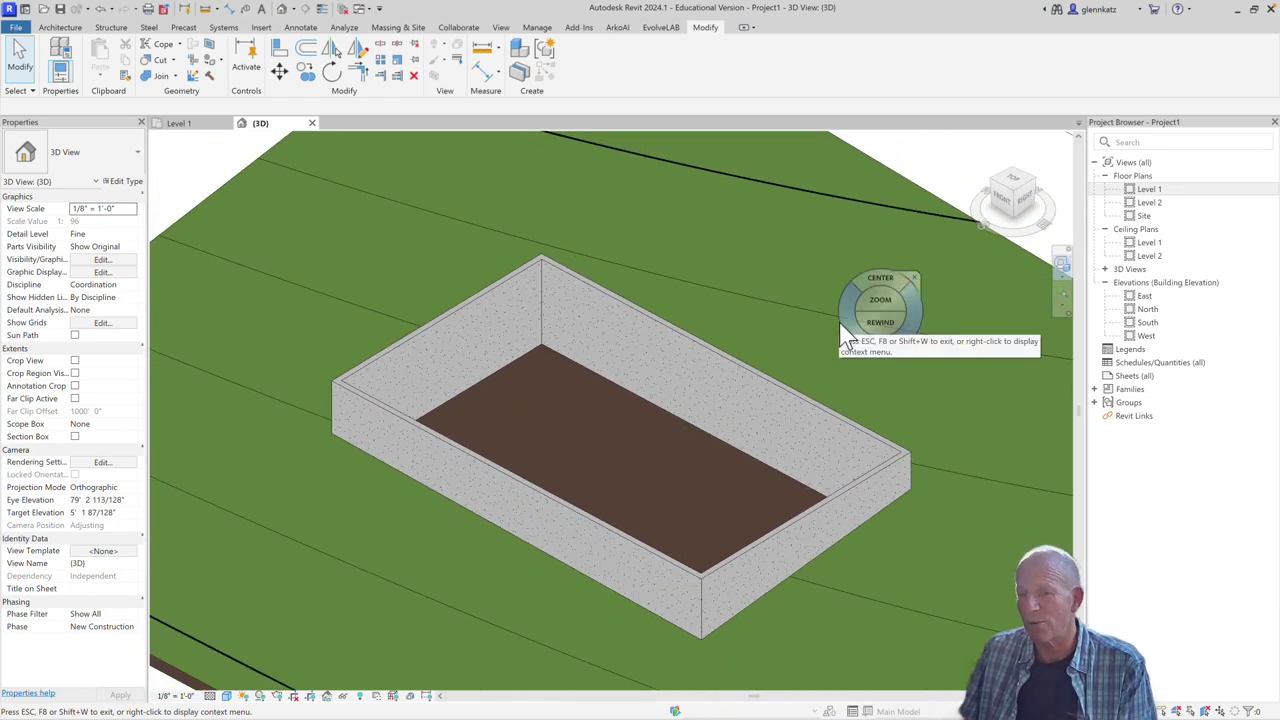